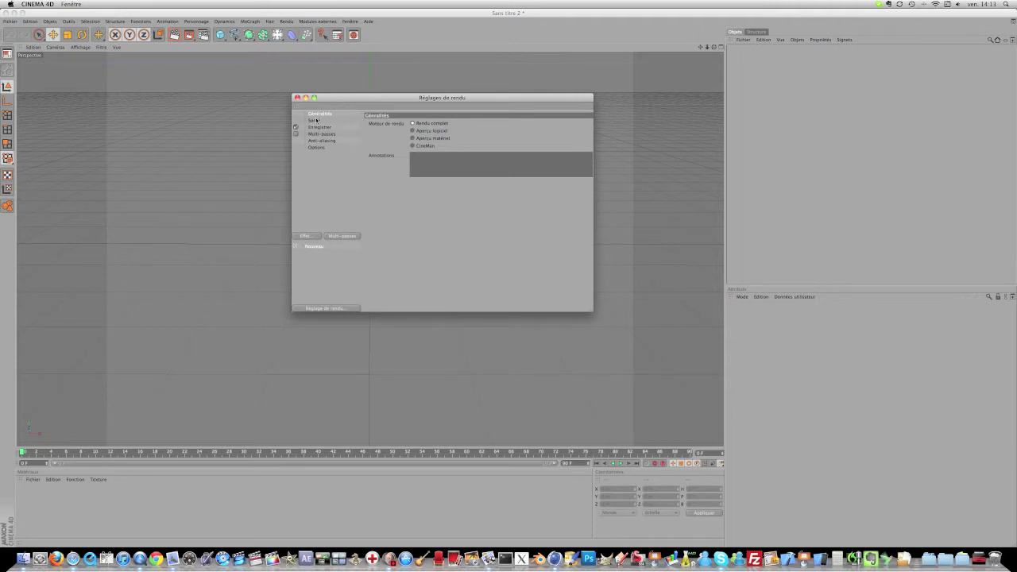
- Set the render output preset to HDV/HDTV 720 29.97 and add the Illumination globale effect
{"action": "left_click", "coordinate": [375, 124]}
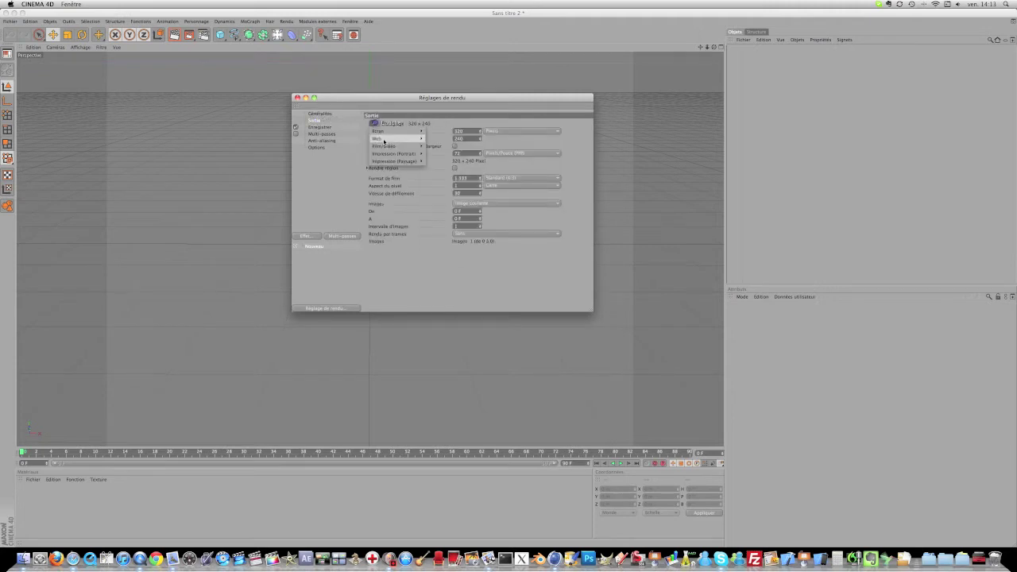
{"action": "mouse_move", "coordinate": [389, 146]}
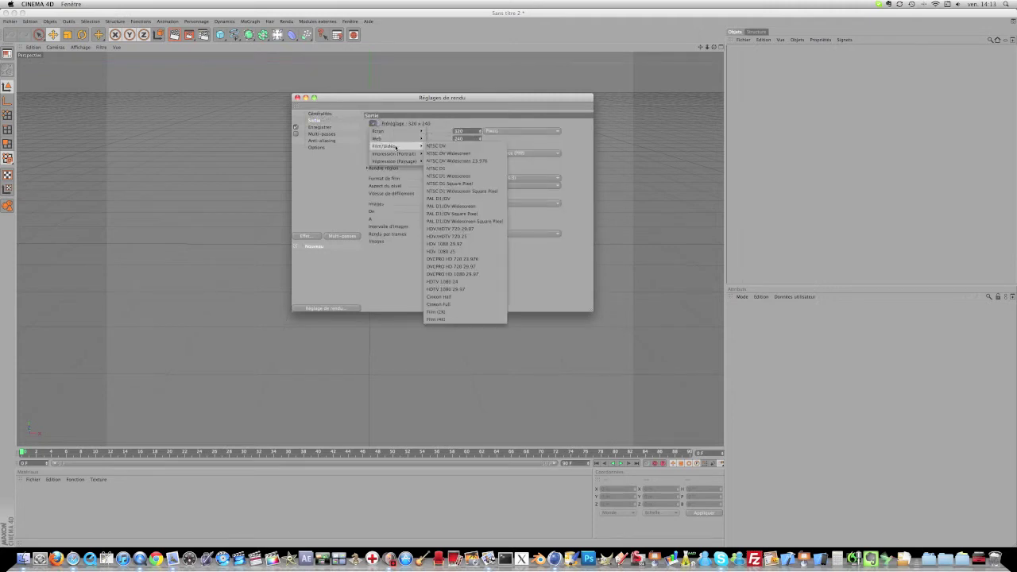
{"action": "left_click", "coordinate": [491, 228]}
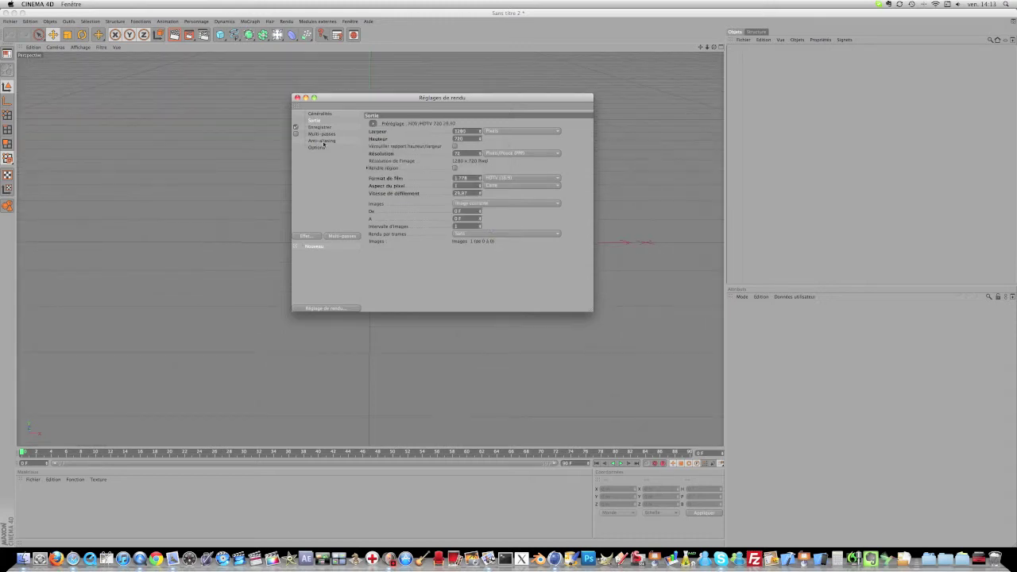
{"action": "left_click", "coordinate": [303, 236]}
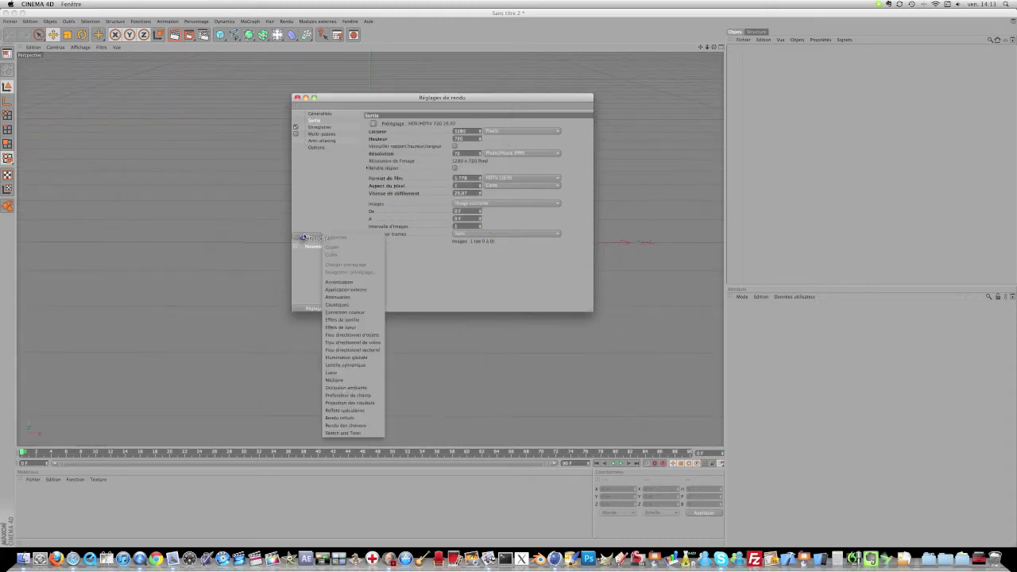
{"action": "left_click", "coordinate": [371, 357]}
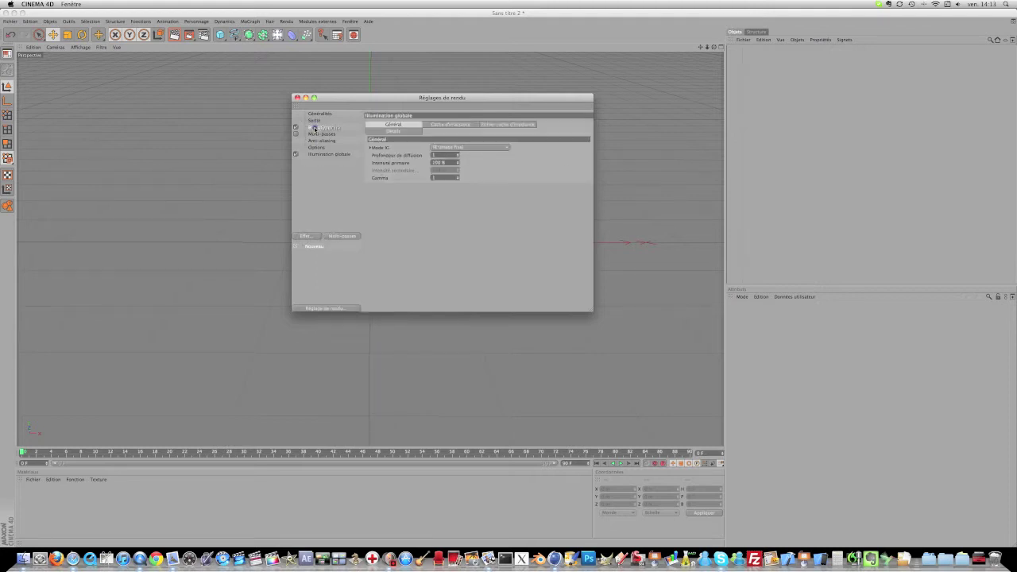
- Choose a save location on the Bureau for the rendered image and set the format to PNG
{"action": "left_click", "coordinate": [314, 128]}
{"action": "left_click", "coordinate": [582, 138]}
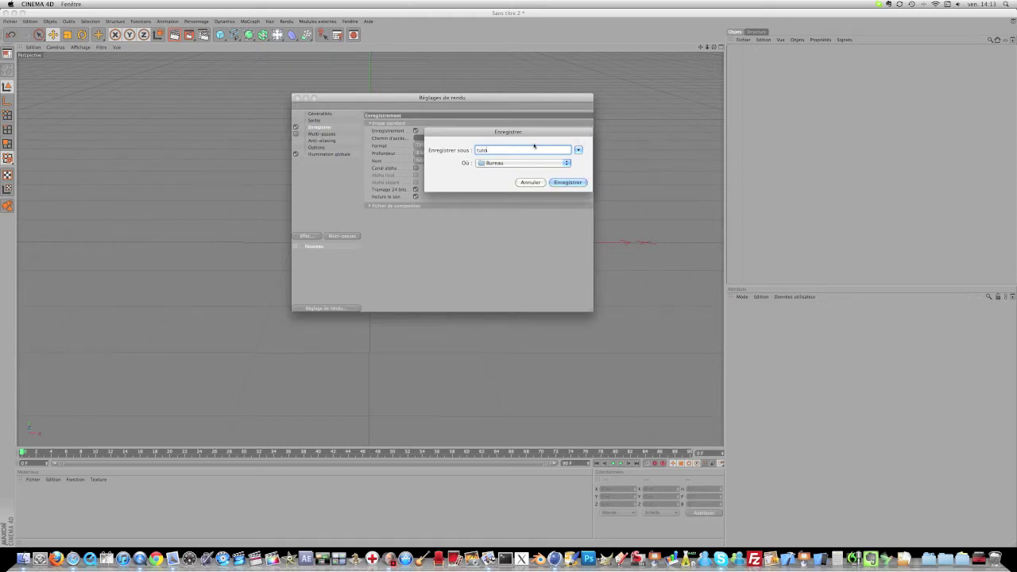
{"action": "left_click", "coordinate": [579, 181]}
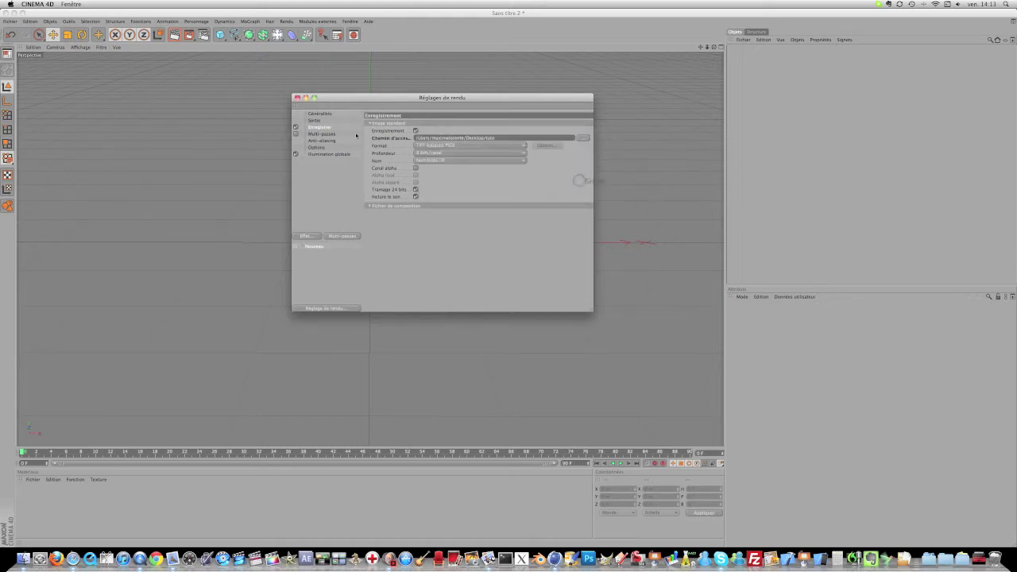
{"action": "left_click", "coordinate": [442, 146]}
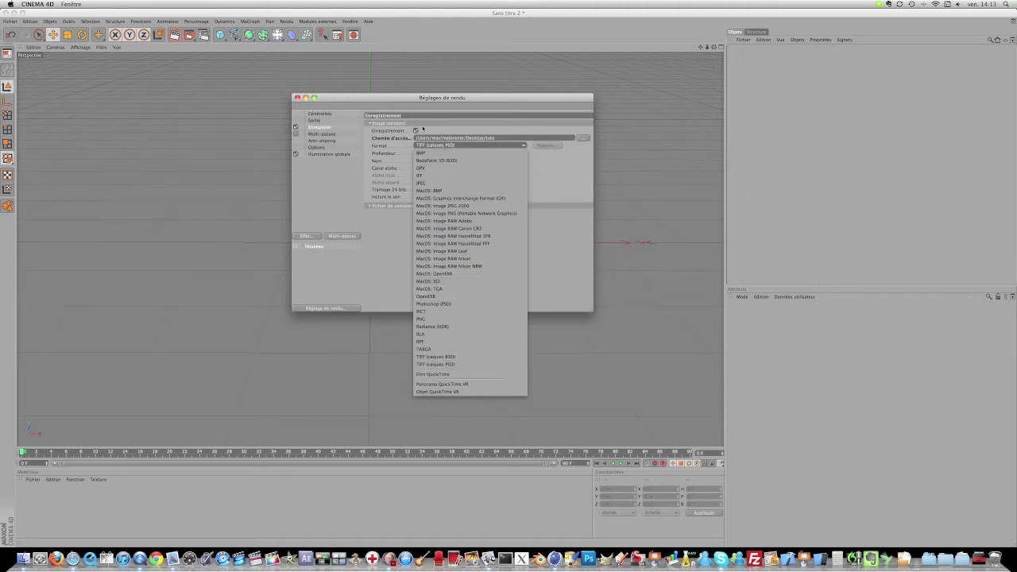
{"action": "left_click", "coordinate": [358, 138]}
{"action": "left_click", "coordinate": [479, 204]}
{"action": "left_click", "coordinate": [465, 147]}
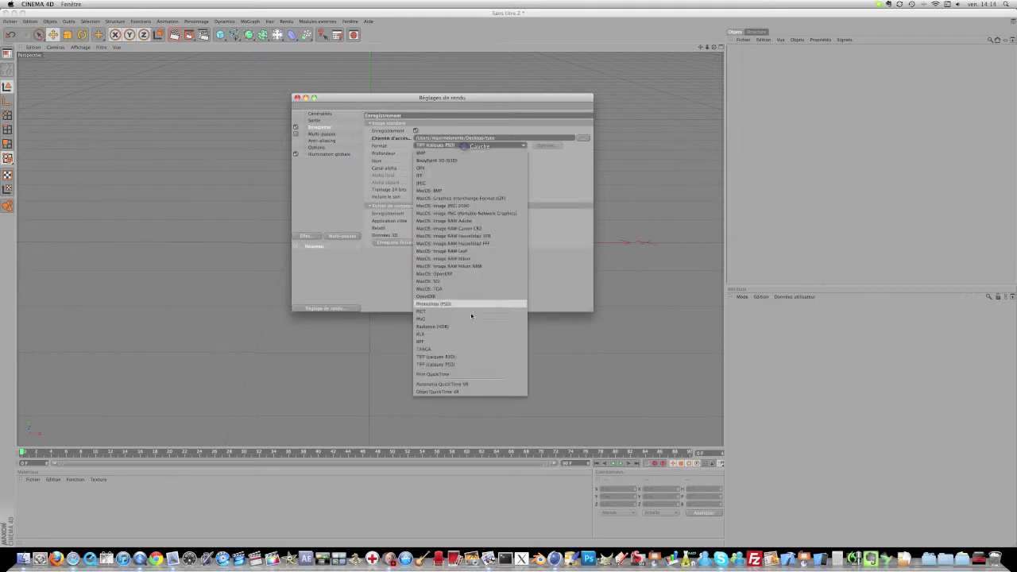
{"action": "left_click", "coordinate": [486, 319]}
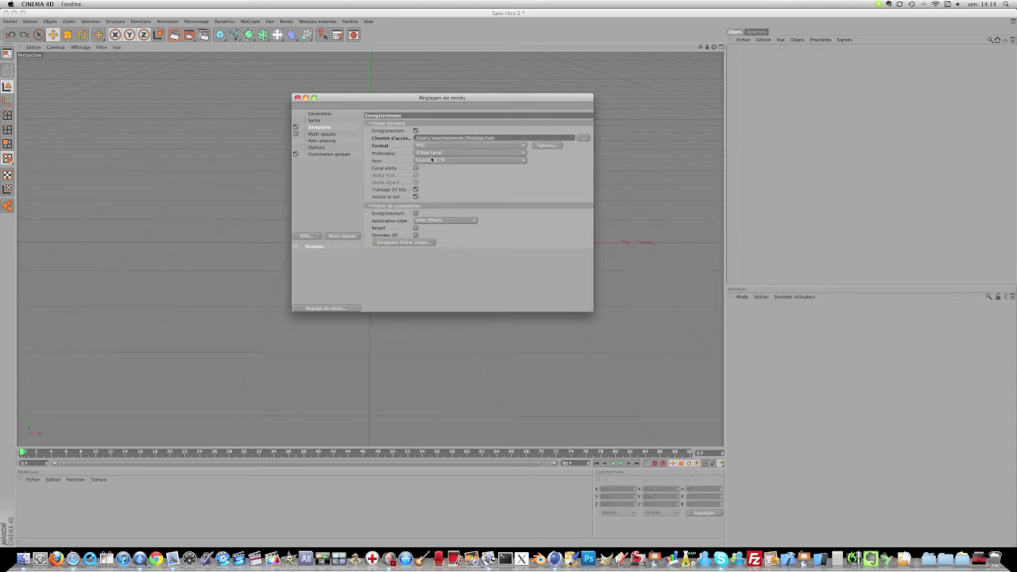
- Name the render output file tuto on the Bureau and select PNG as its format
{"action": "left_click", "coordinate": [580, 138]}
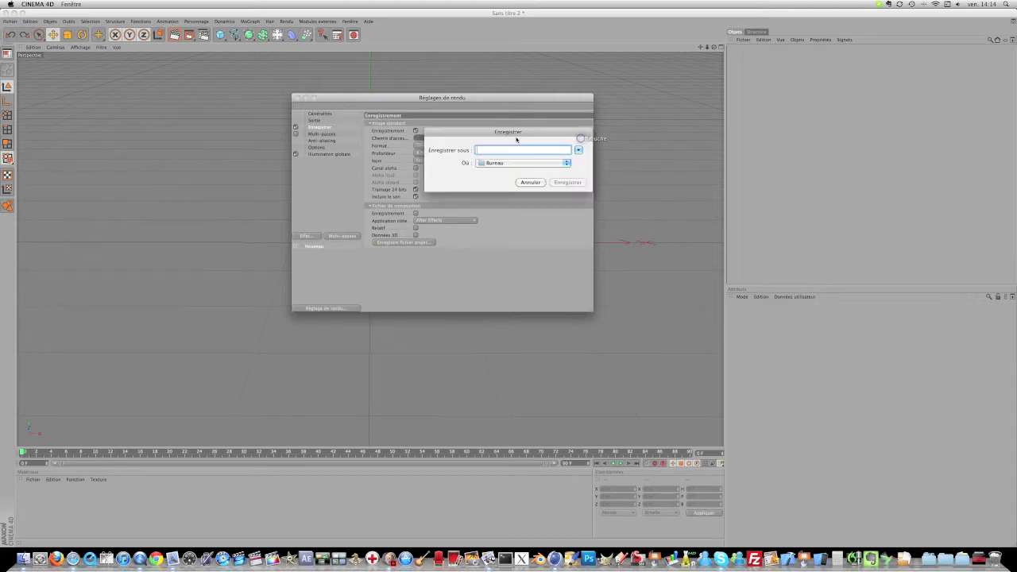
{"action": "type", "text": "tuto"}
{"action": "key", "text": "Return"}
{"action": "left_click", "coordinate": [468, 145]}
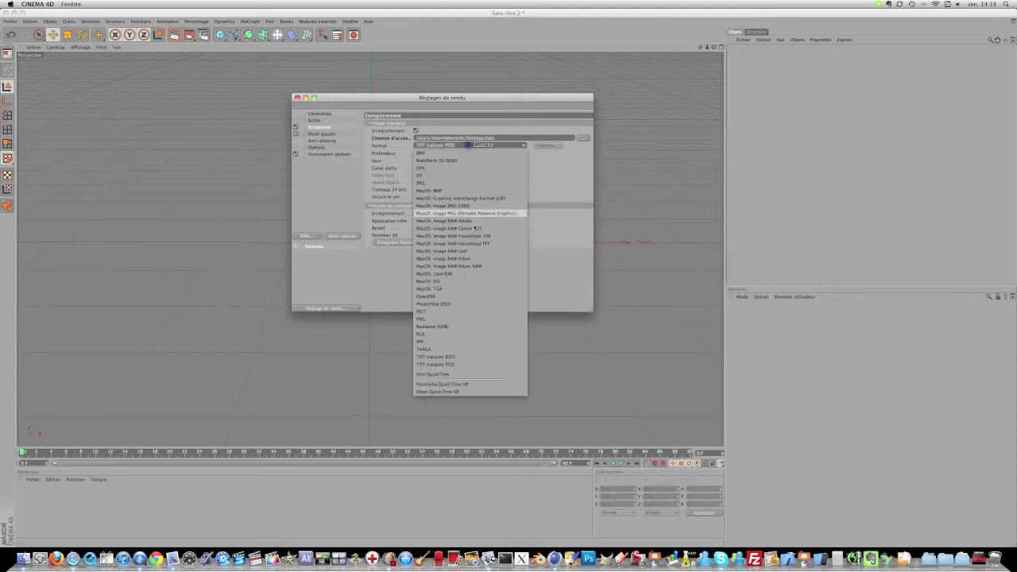
{"action": "left_click", "coordinate": [477, 317]}
- Check the anti-aliasing and global illumination settings, and close the render settings
{"action": "left_click", "coordinate": [326, 141]}
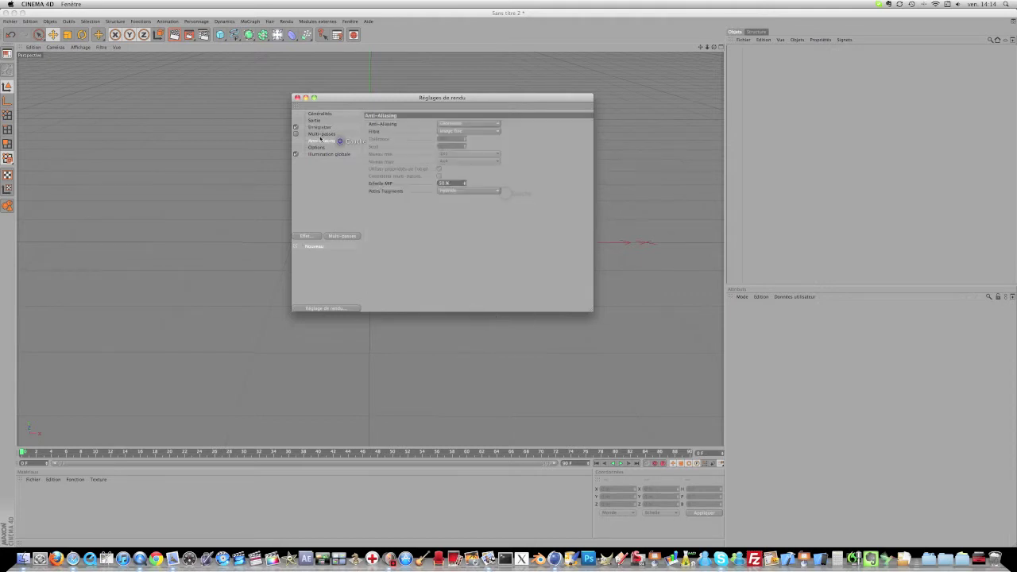
{"action": "left_click", "coordinate": [318, 154]}
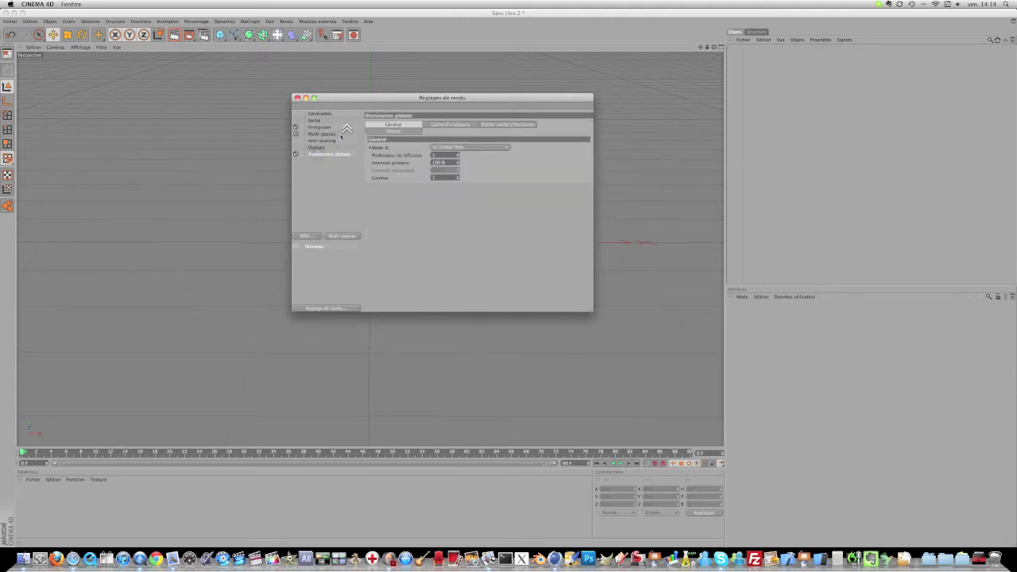
{"action": "left_click", "coordinate": [297, 98]}
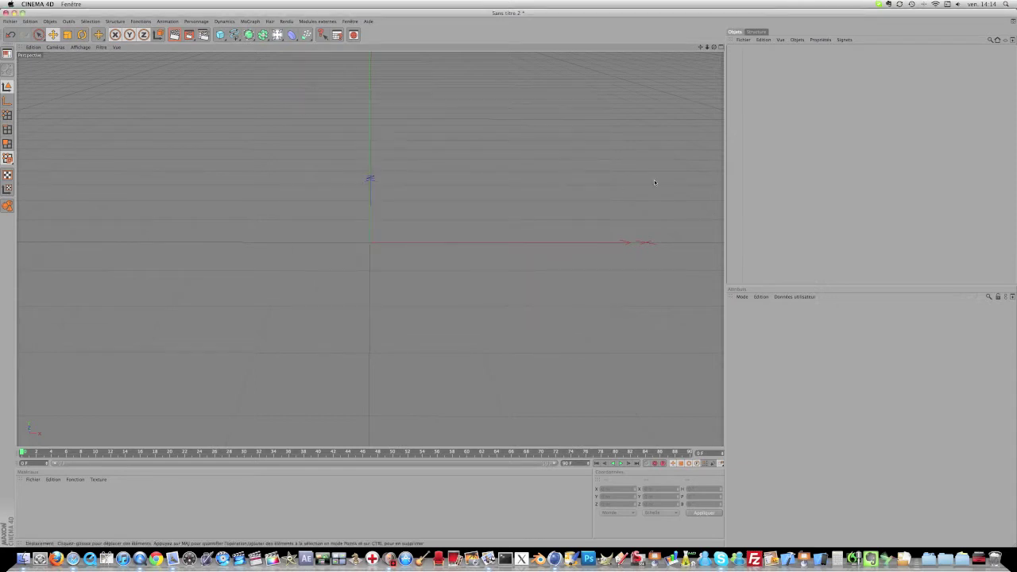
- Create a 400 x 400 m plane with two copies, and raise the newest copy above the others
{"action": "left_click", "coordinate": [220, 34]}
{"action": "left_click", "coordinate": [313, 54]}
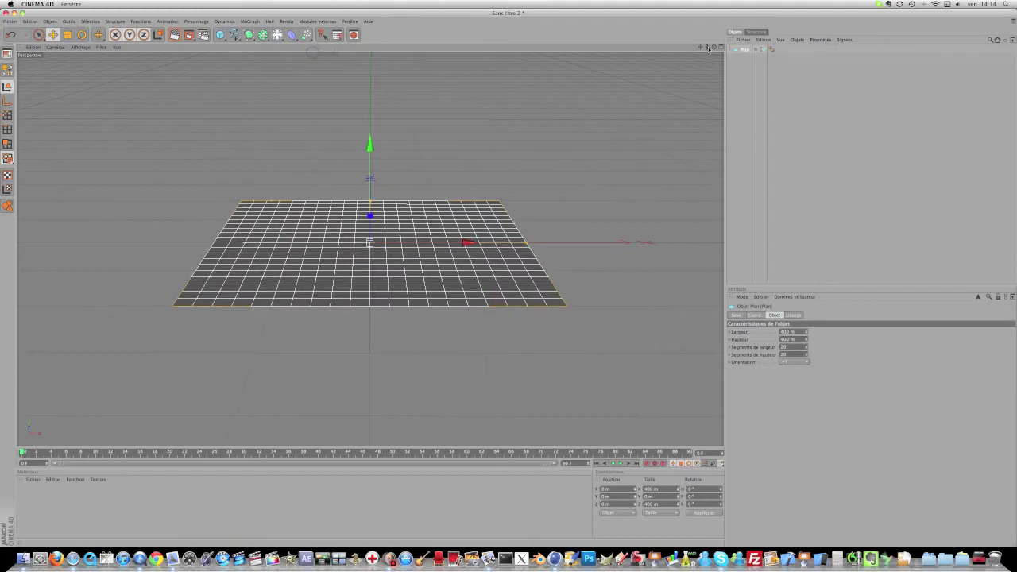
{"action": "left_click_drag", "start_coordinate": [508, 279], "coordinate": [508, 280], "text": "alt"}
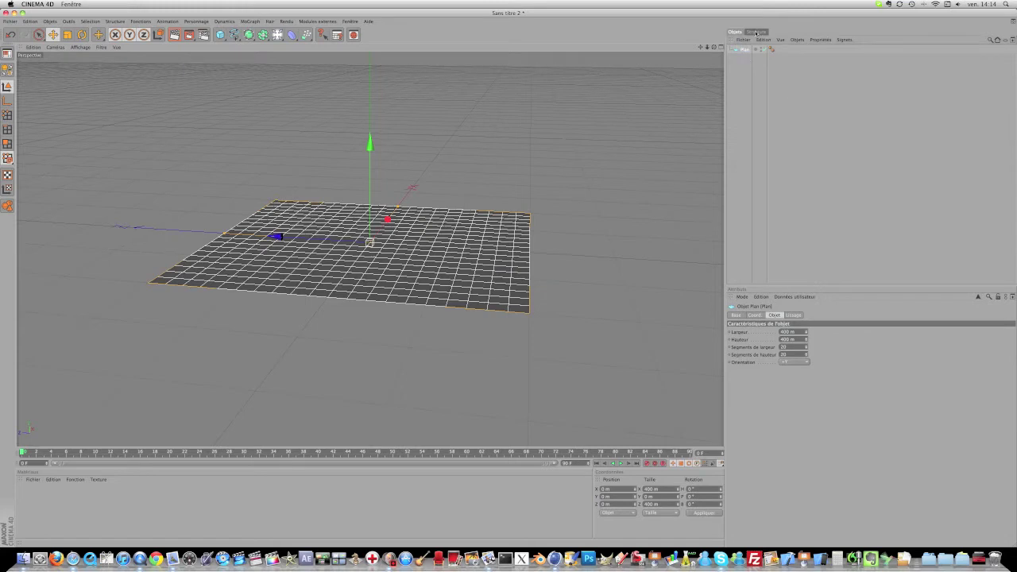
{"action": "left_click_drag", "start_coordinate": [750, 53], "coordinate": [746, 55]}
{"action": "left_click_drag", "start_coordinate": [374, 318], "coordinate": [374, 254]}
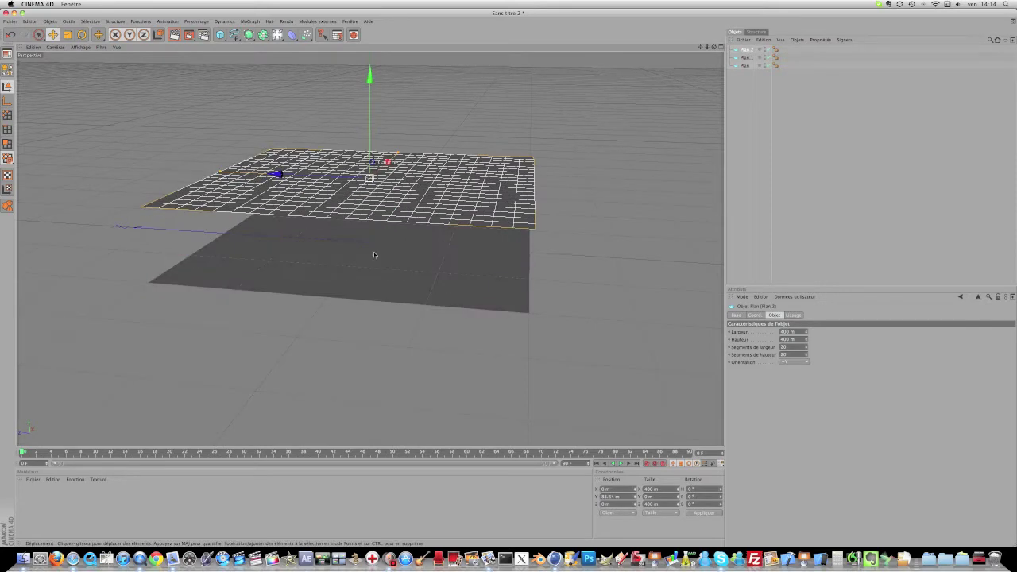
- Lift the original plane, tilt it steeply and shift it to one side of the floor plane
{"action": "left_click_drag", "start_coordinate": [366, 199], "coordinate": [370, 161]}
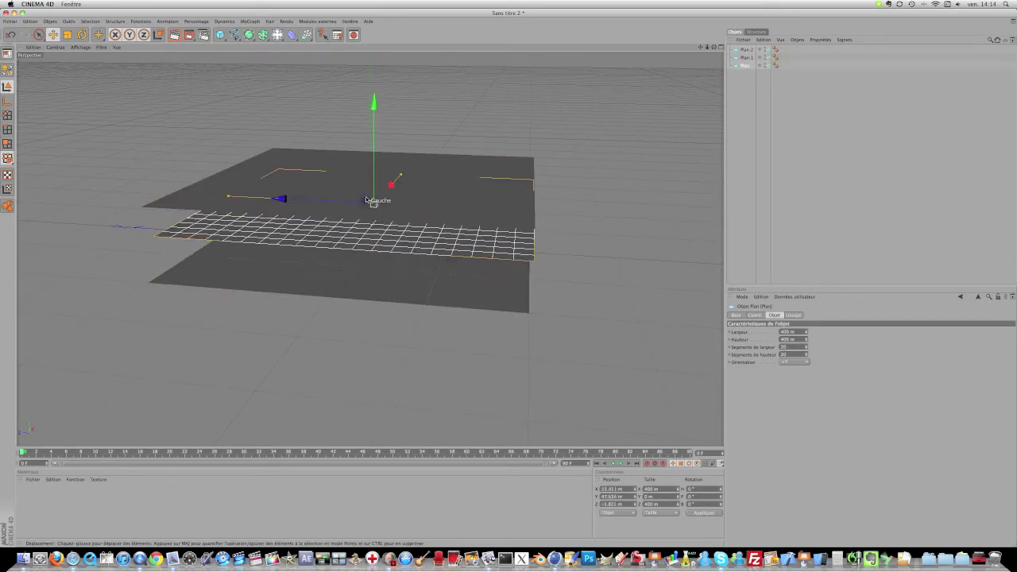
{"action": "left_click_drag", "start_coordinate": [508, 278], "coordinate": [508, 280], "text": "alt"}
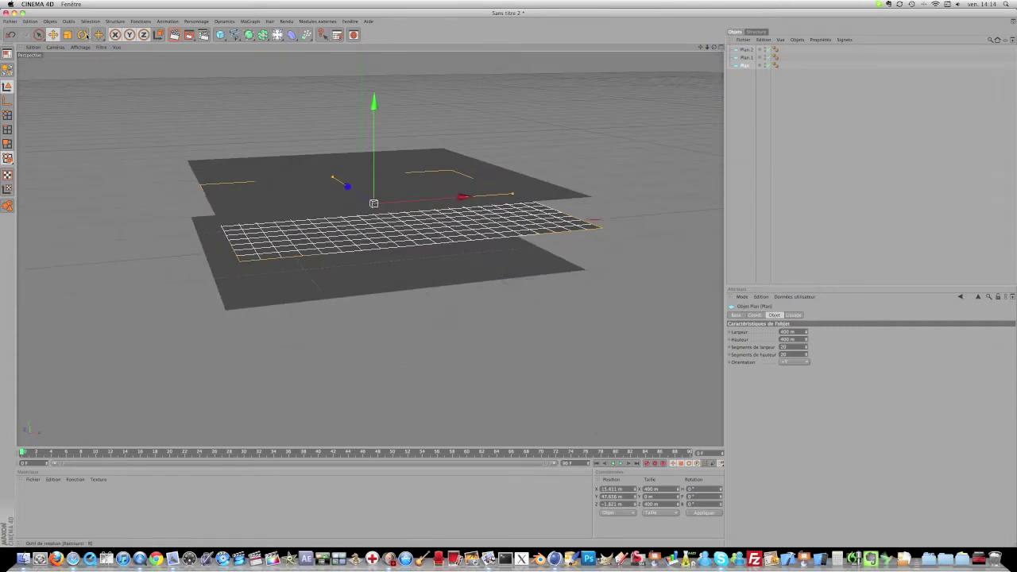
{"action": "left_click", "coordinate": [82, 35]}
{"action": "left_click_drag", "start_coordinate": [372, 195], "coordinate": [352, 180]}
{"action": "left_click_drag", "start_coordinate": [509, 278], "coordinate": [508, 278], "text": "alt"}
{"action": "left_click", "coordinate": [56, 36]}
{"action": "left_click_drag", "start_coordinate": [291, 166], "coordinate": [334, 188]}
- Tilt Plan.2 and move it to the side of the floor opposite the first tilted plane
{"action": "left_click", "coordinate": [472, 179]}
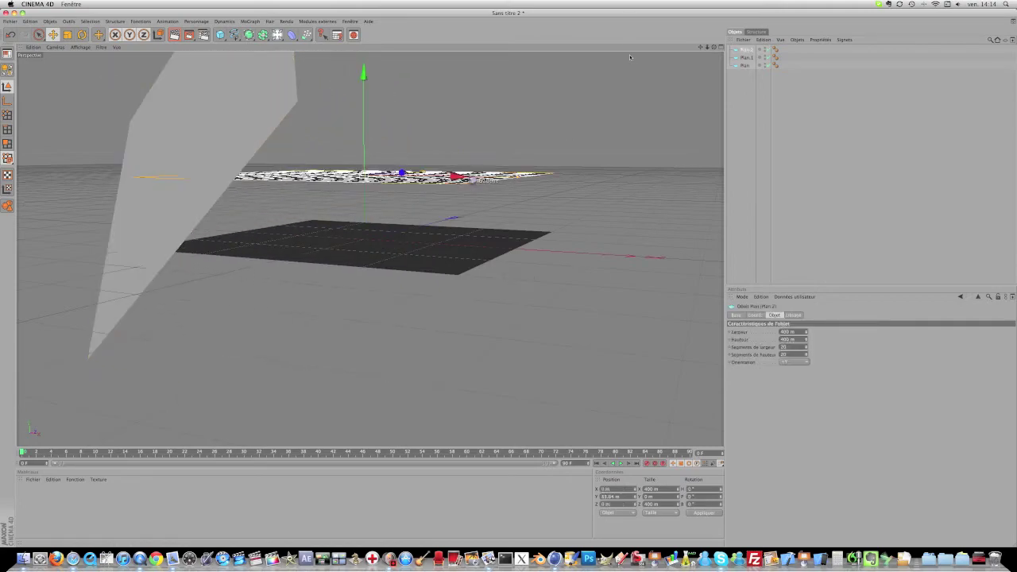
{"action": "left_click_drag", "start_coordinate": [713, 47], "coordinate": [508, 279]}
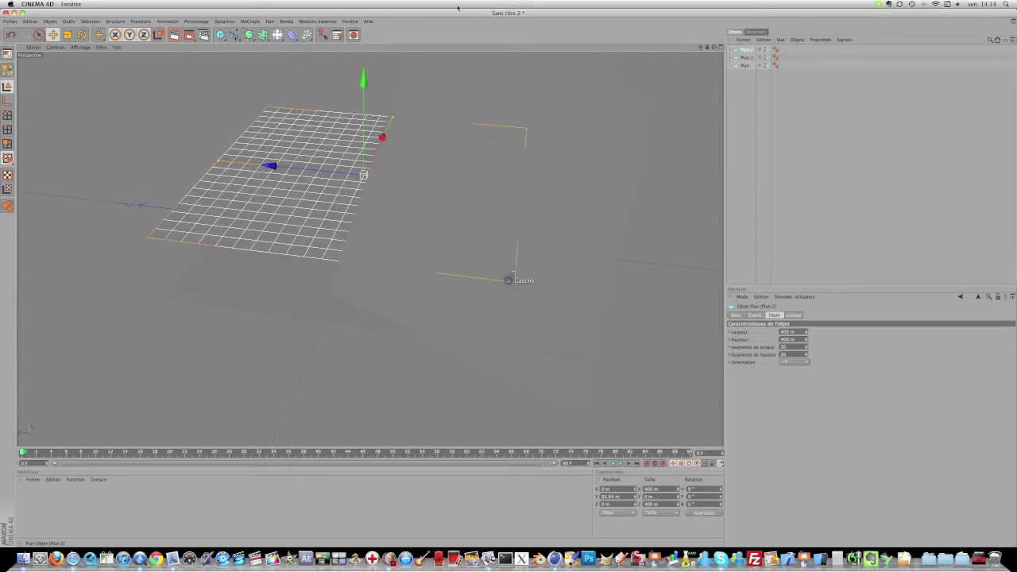
{"action": "left_click", "coordinate": [82, 35]}
{"action": "left_click_drag", "start_coordinate": [360, 129], "coordinate": [454, 74]}
{"action": "left_click", "coordinate": [53, 36]}
{"action": "left_click_drag", "start_coordinate": [714, 47], "coordinate": [492, 184]}
{"action": "scroll", "coordinate": [492, 185], "scroll_direction": "down", "scroll_amount": 3}
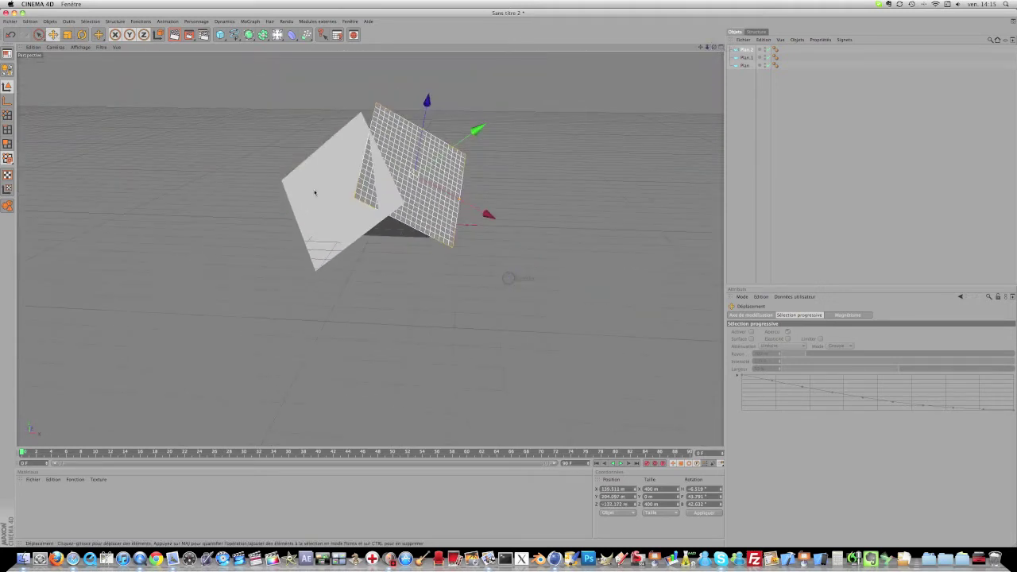
- Spread the two tilted planes farther apart and higher, placing Plan.2 at about X 222 m, Y 275 m, Z -210 m
{"action": "left_click", "coordinate": [335, 190]}
{"action": "left_click", "coordinate": [509, 279]}
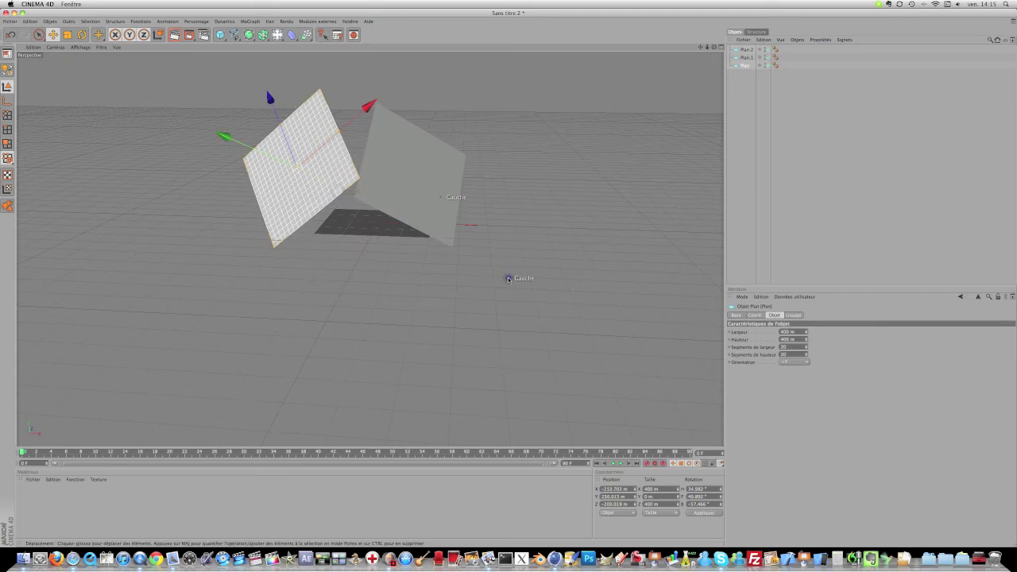
{"action": "left_click", "coordinate": [432, 161]}
{"action": "scroll", "coordinate": [432, 161], "scroll_direction": "up", "scroll_amount": 3}
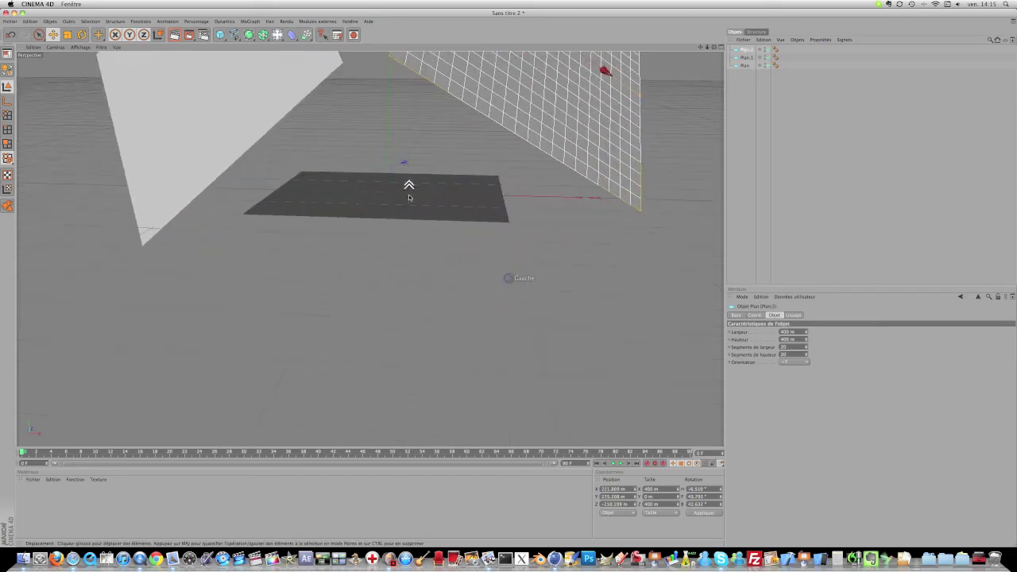
- Frame the floor plane from the front and add a MoGraph text object at the scene origin
{"action": "left_click_drag", "start_coordinate": [714, 47], "coordinate": [675, 60]}
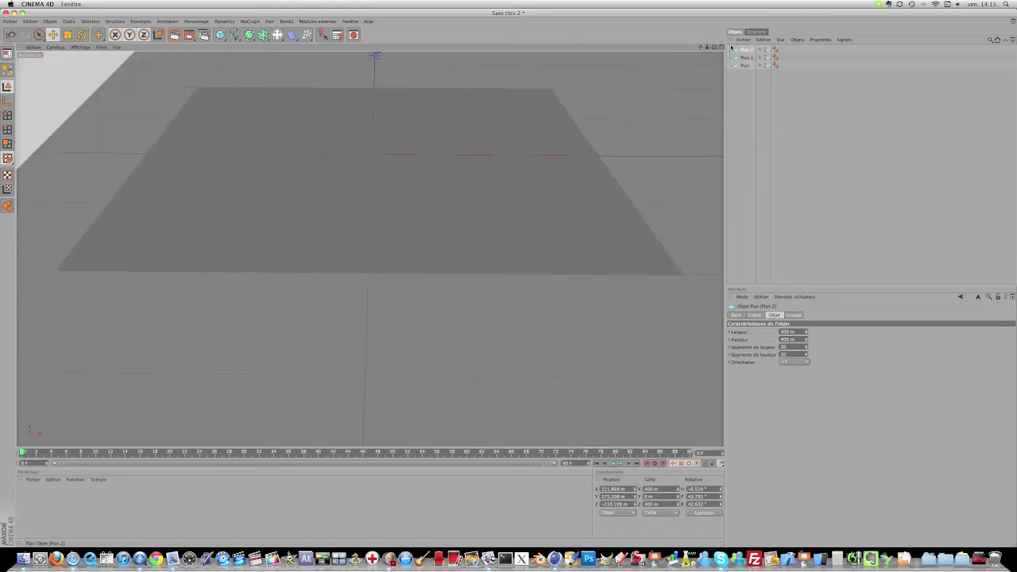
{"action": "left_click_drag", "start_coordinate": [508, 280], "coordinate": [508, 279]}
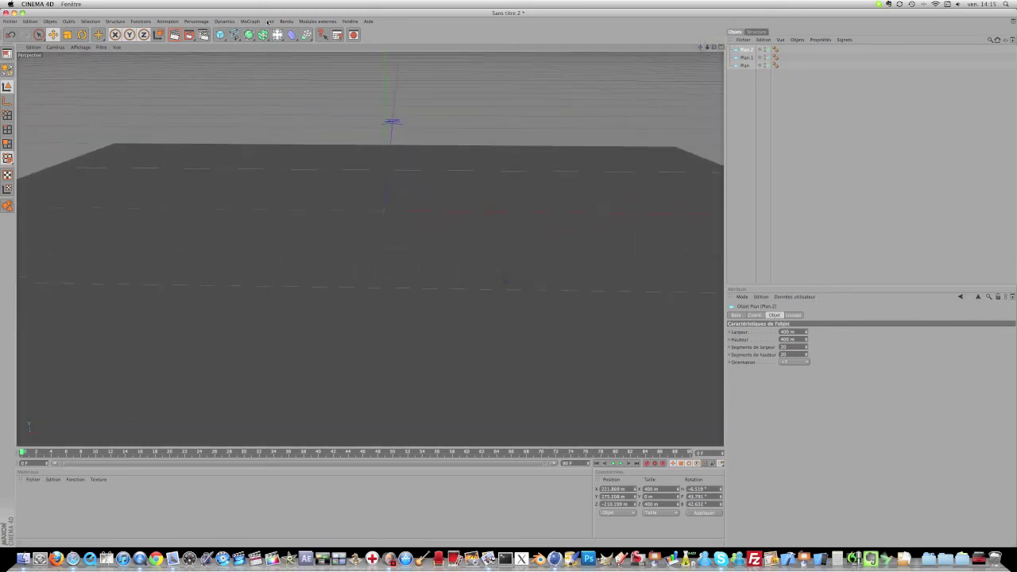
{"action": "left_click", "coordinate": [249, 21]}
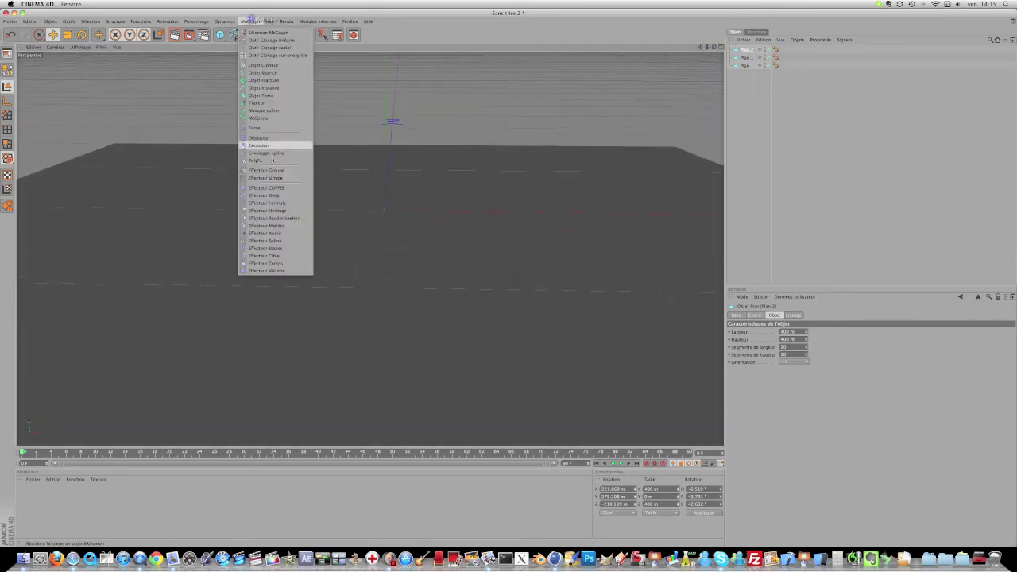
{"action": "left_click", "coordinate": [274, 96]}
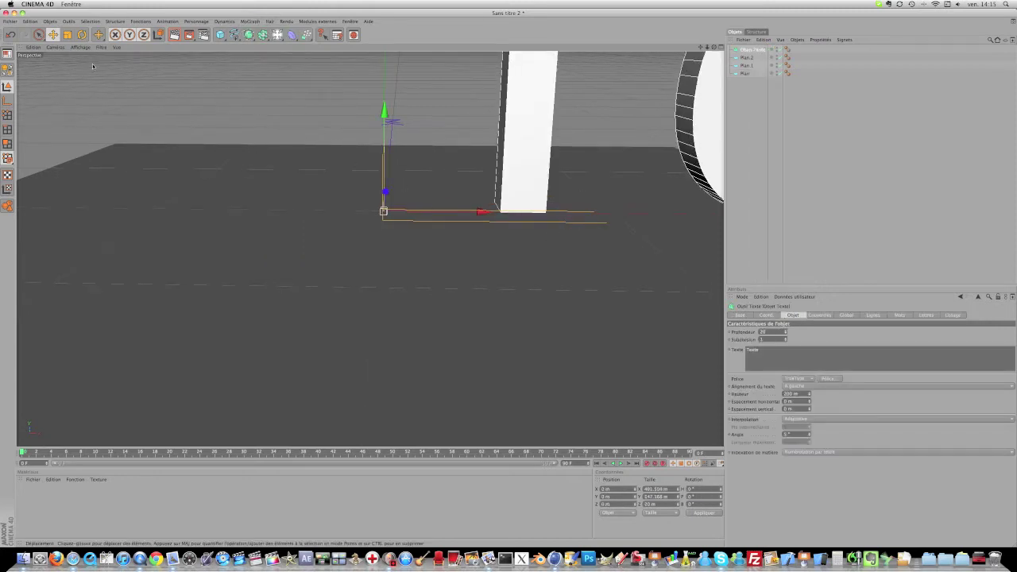
{"action": "left_click", "coordinate": [67, 35]}
{"action": "left_click_drag", "start_coordinate": [240, 188], "coordinate": [489, 282]}
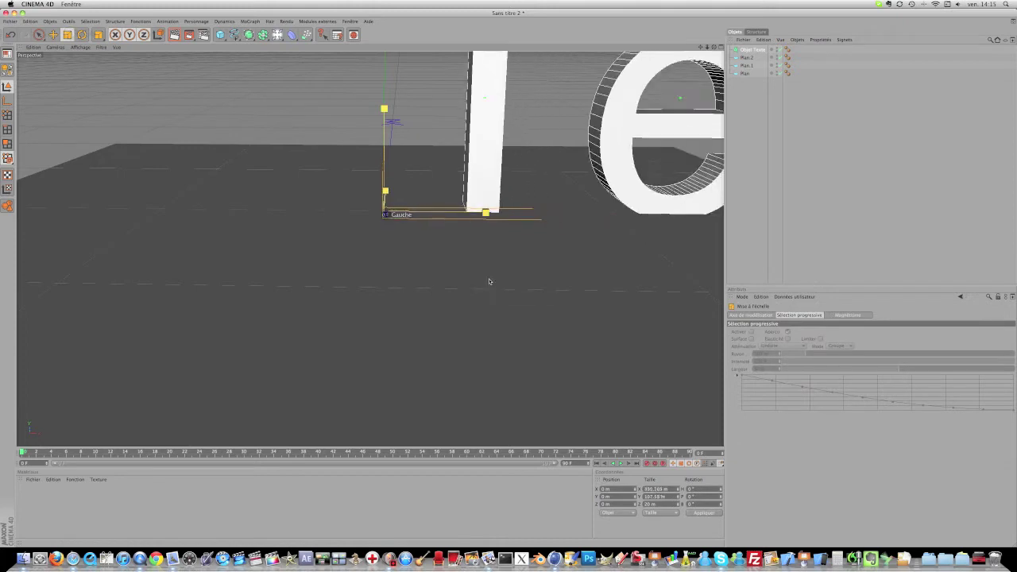
{"action": "key", "text": "super+z"}
- Shrink the text object to a height of about 40 m and shift it along X to roughly centre it
{"action": "left_click", "coordinate": [53, 34]}
{"action": "left_click_drag", "start_coordinate": [626, 281], "coordinate": [508, 281]}
{"action": "left_click_drag", "start_coordinate": [387, 237], "coordinate": [433, 231]}
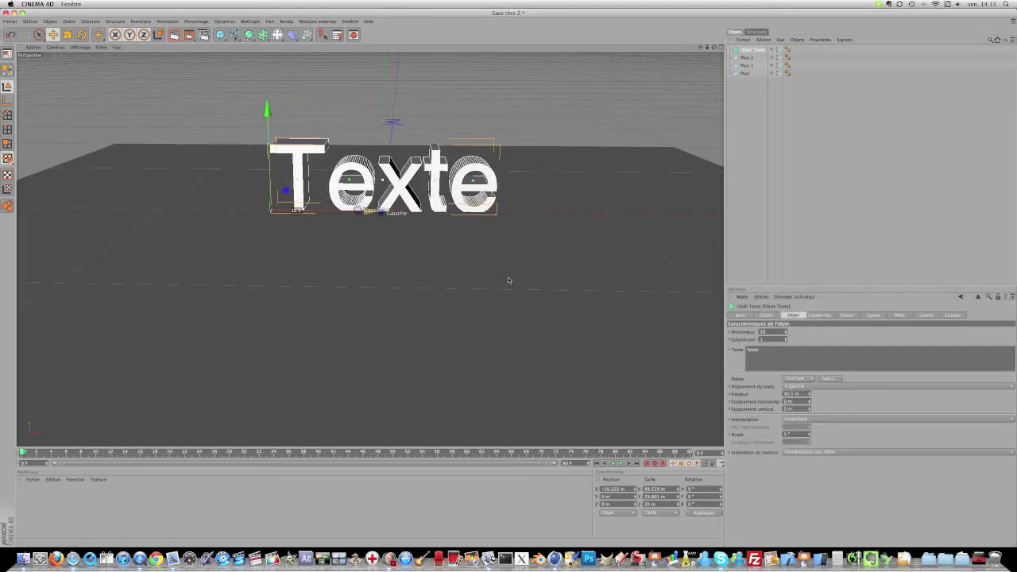
- Change the text to TuTo and recentre it at about X -53 m
{"action": "left_click", "coordinate": [858, 352]}
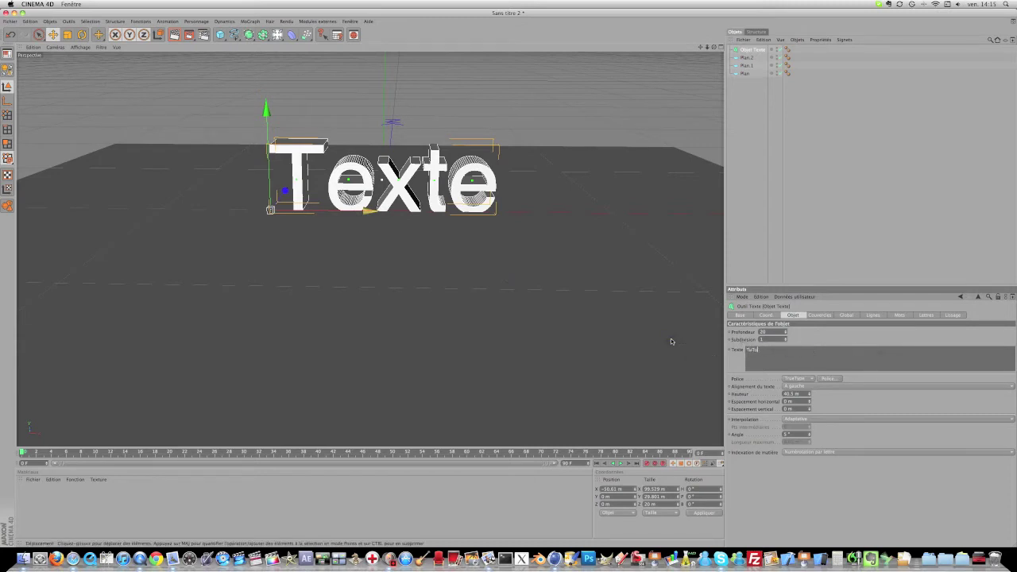
{"action": "left_click_drag", "start_coordinate": [363, 211], "coordinate": [511, 279]}
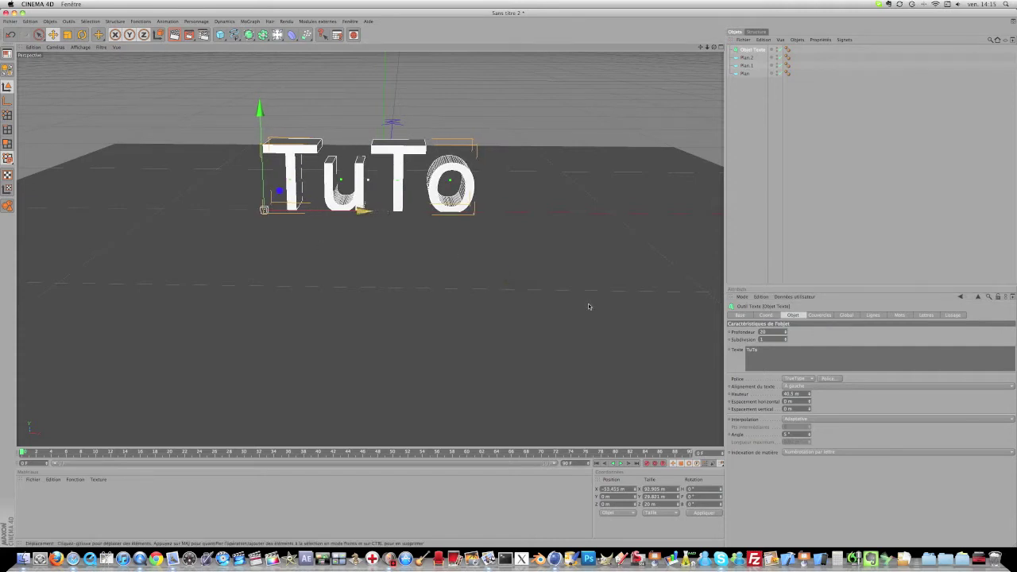
- Open the font chooser of the TuTo text object and look through its list of fonts
{"action": "left_click", "coordinate": [209, 559]}
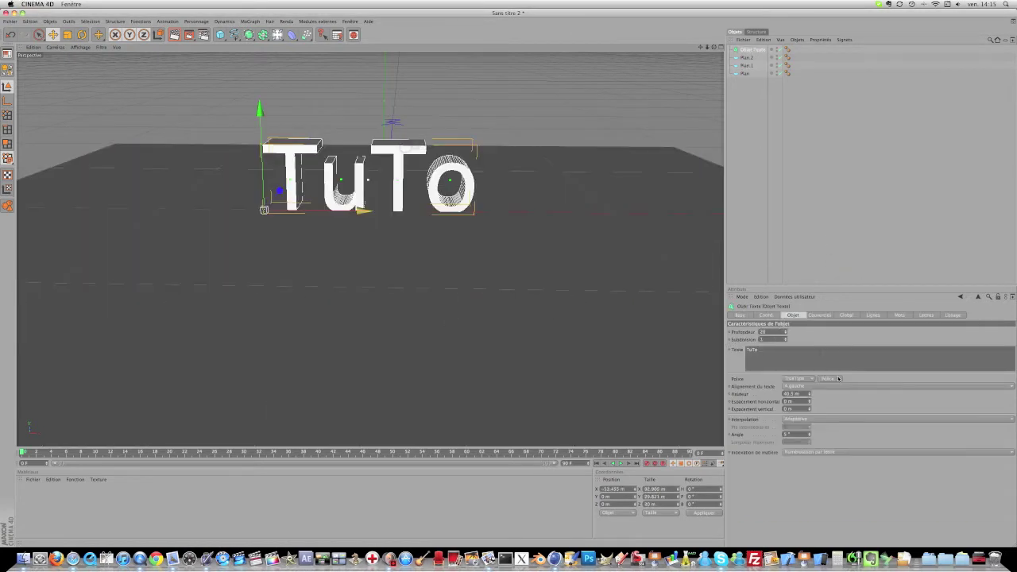
{"action": "left_click", "coordinate": [838, 379]}
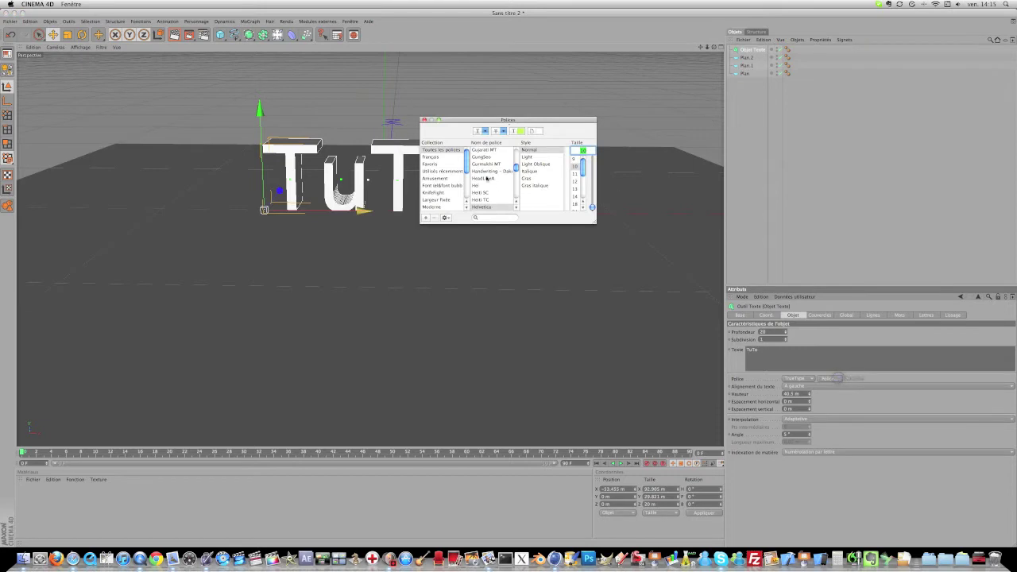
{"action": "scroll", "coordinate": [490, 188], "scroll_direction": "down", "scroll_amount": 2}
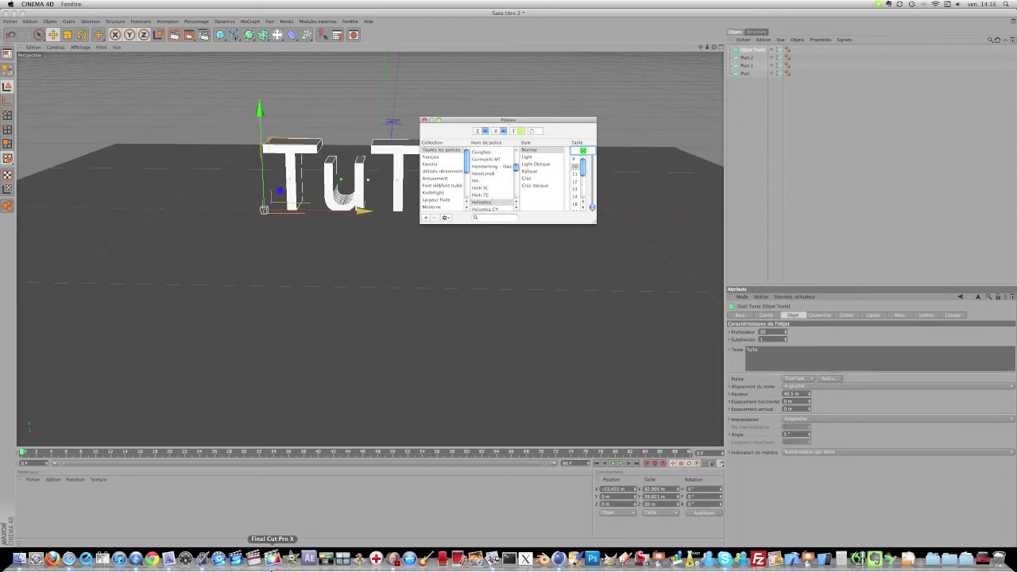
- Switch to Pages, create a blank document and browse its font previews for a thick typeface, then quit Pages
{"action": "left_click", "coordinate": [206, 559]}
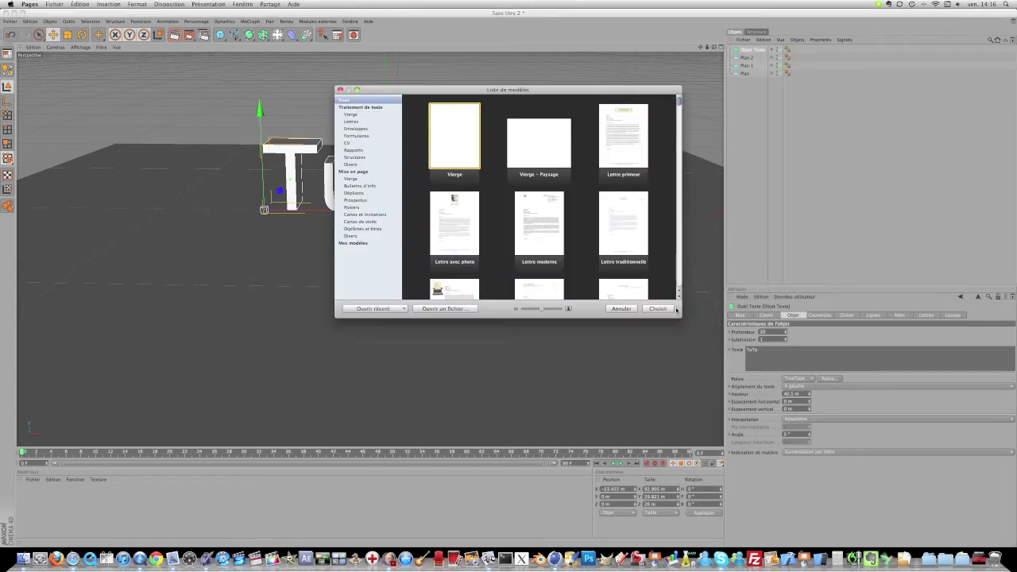
{"action": "key", "text": "Return"}
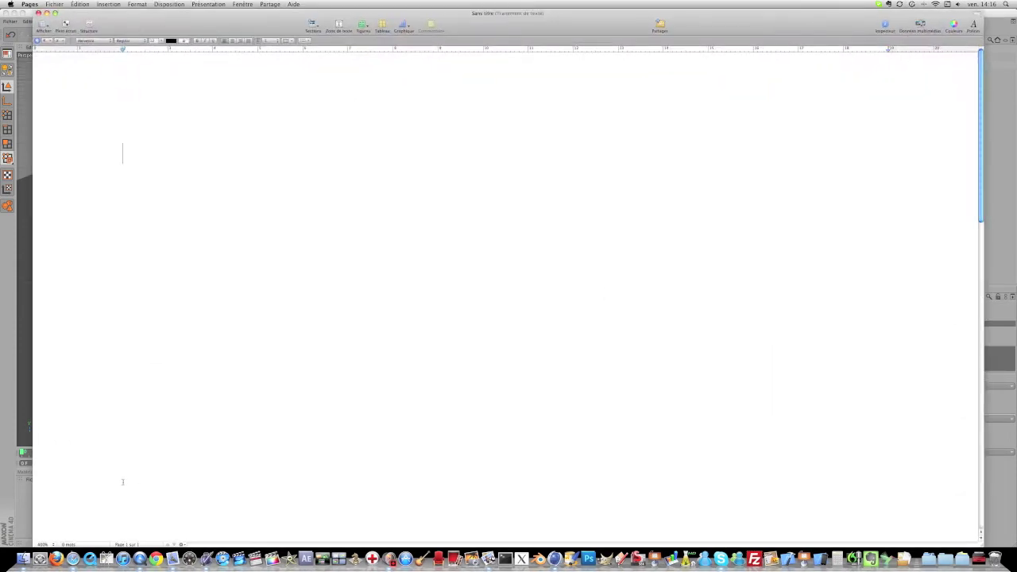
{"action": "left_click", "coordinate": [101, 39]}
{"action": "scroll", "coordinate": [142, 477], "scroll_direction": "down", "scroll_amount": 10}
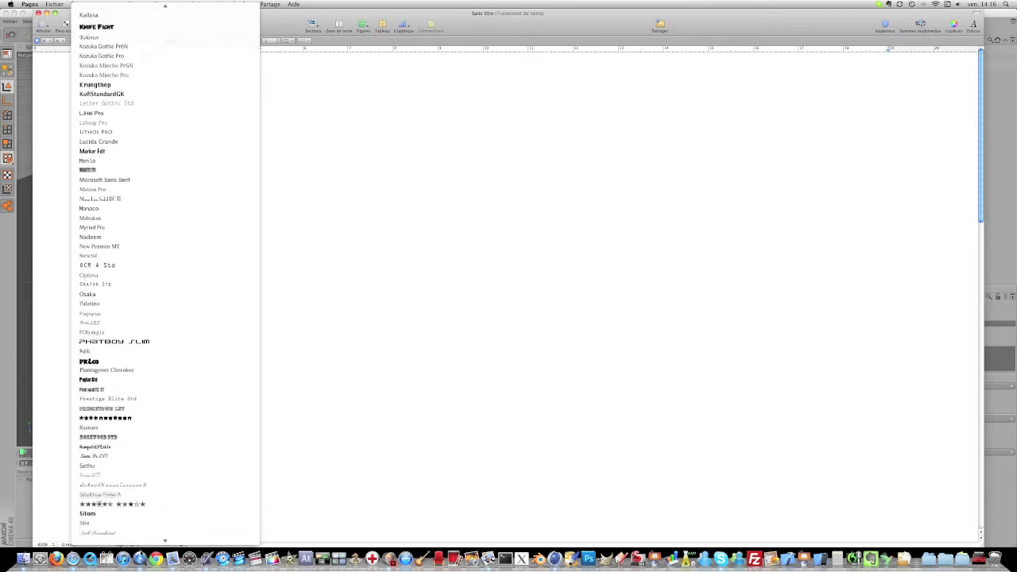
{"action": "mouse_move", "coordinate": [164, 4]}
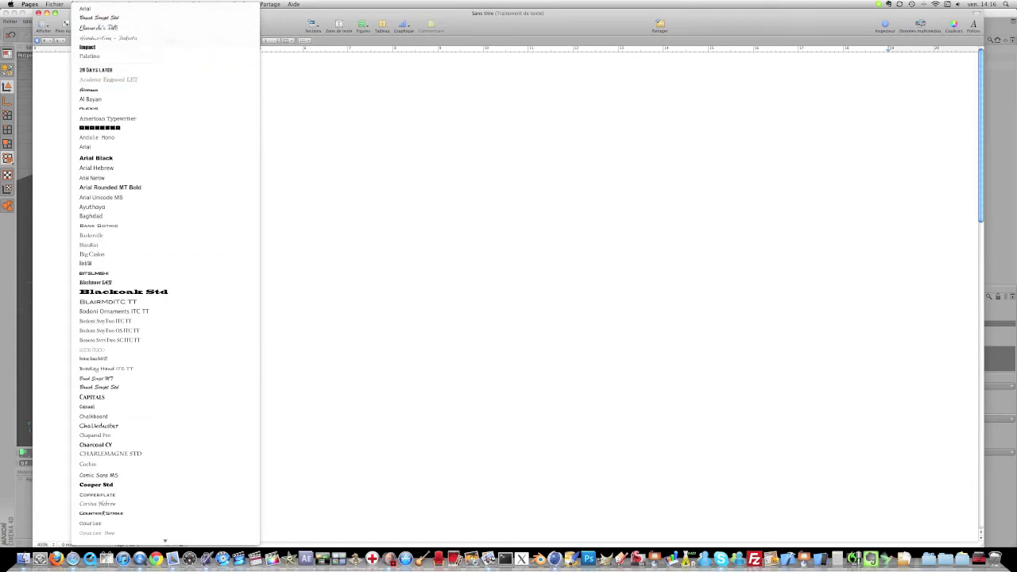
{"action": "mouse_move", "coordinate": [193, 548]}
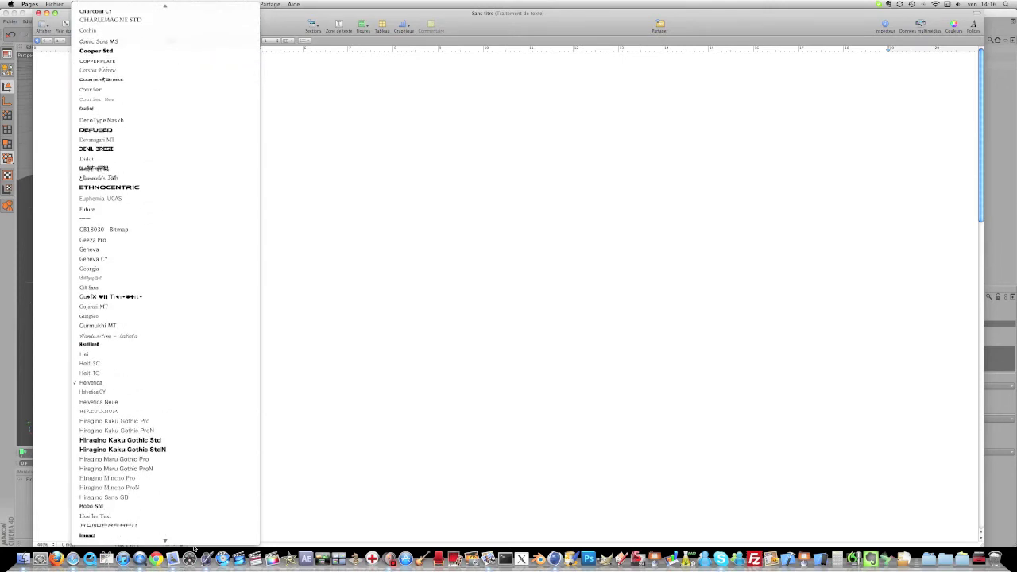
{"action": "mouse_move", "coordinate": [161, 537]}
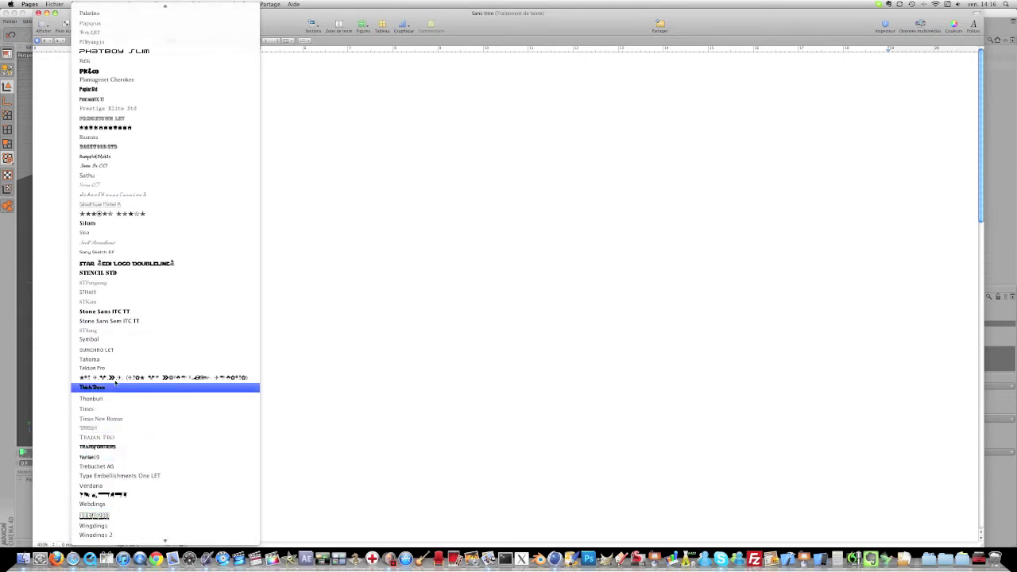
{"action": "left_click", "coordinate": [39, 81]}
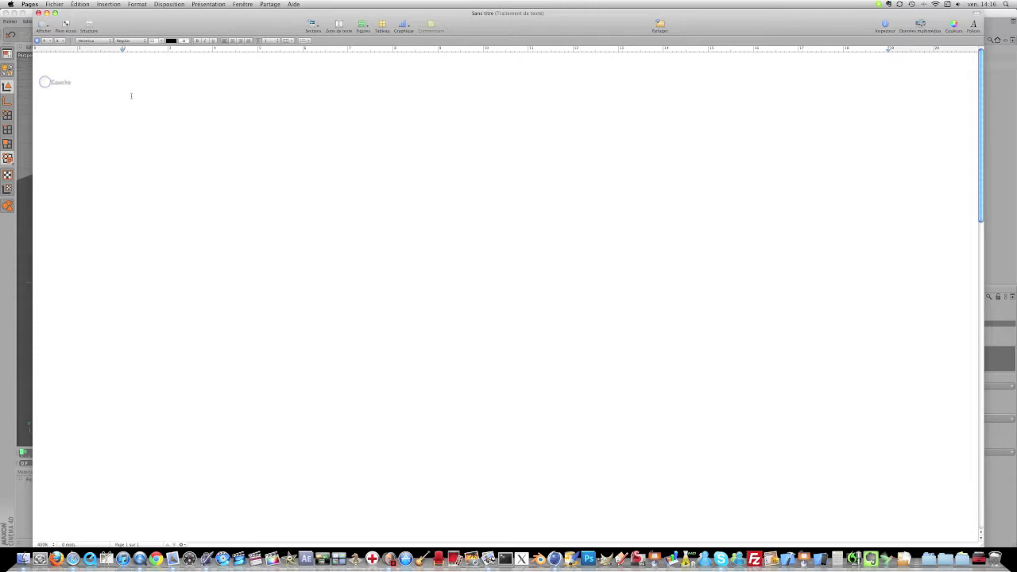
{"action": "key", "text": "super+q"}
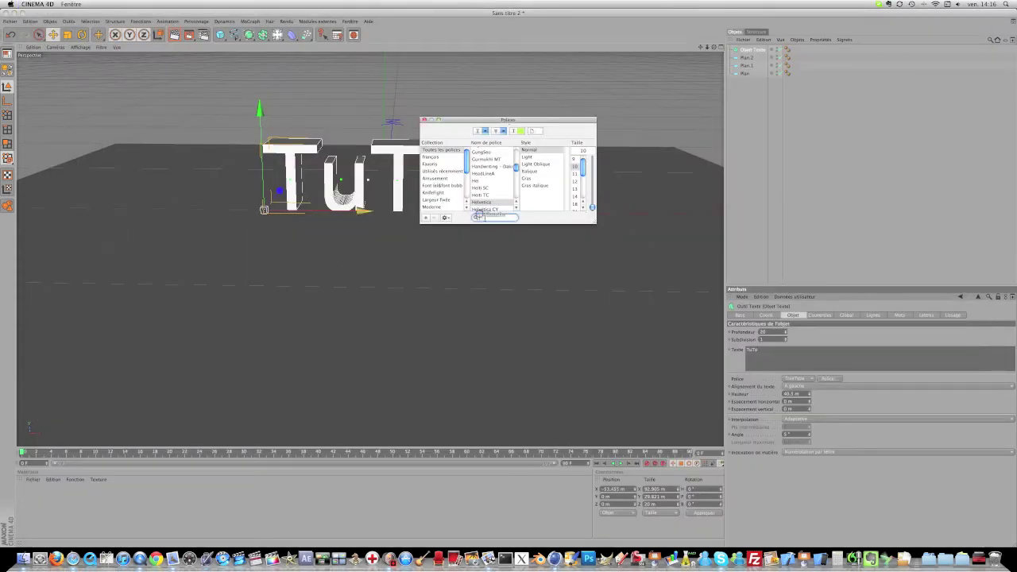
- Search the fonts for "thick" and apply the ThickDeco font to the text object
{"action": "type", "text": "tuto"}
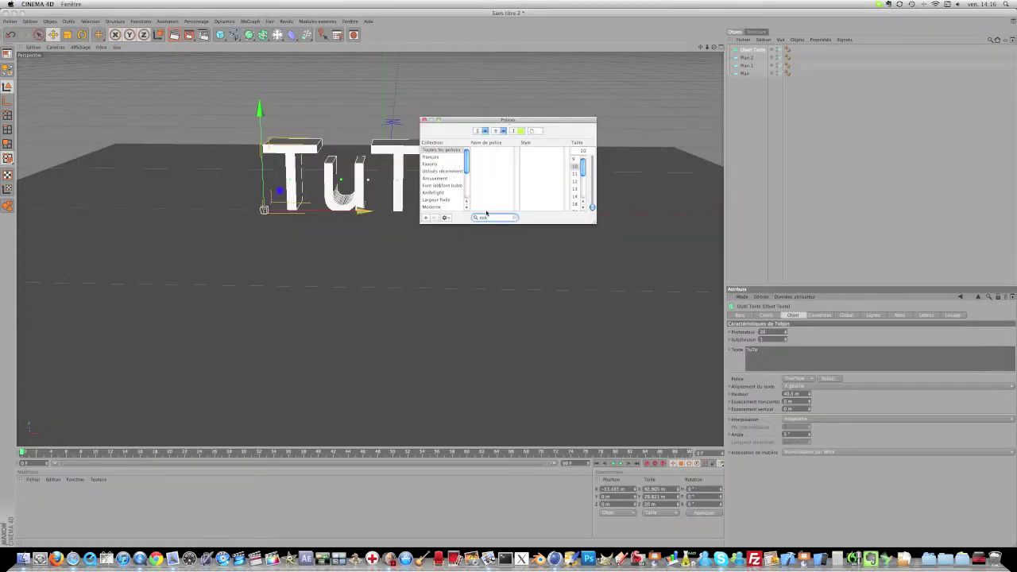
{"action": "key", "text": "BackSpace"}
{"action": "key", "text": "BackSpace"}
{"action": "key", "text": "BackSpace"}
{"action": "type", "text": "i"}
{"action": "key", "text": "BackSpace"}
{"action": "type", "text": "hic"}
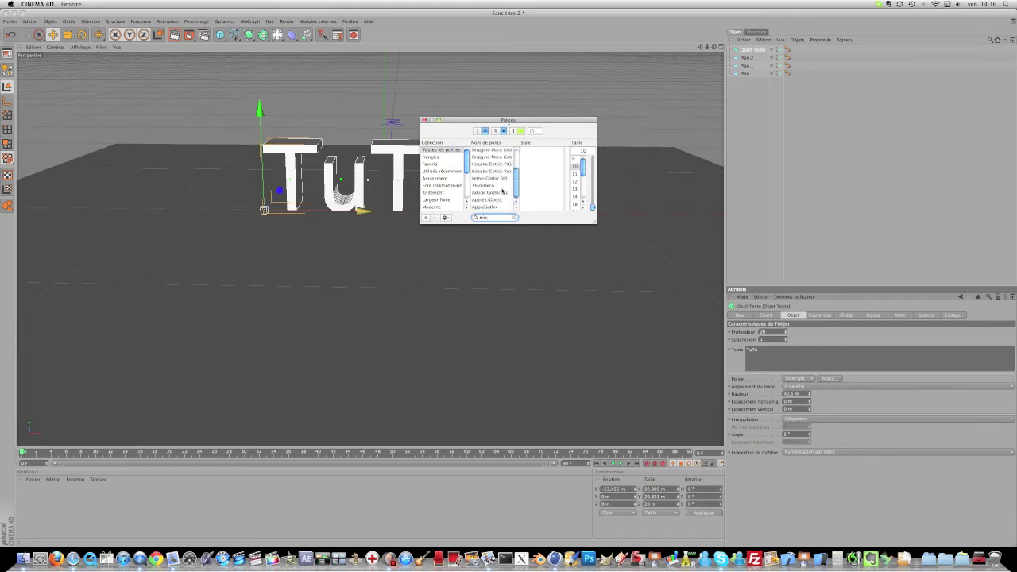
{"action": "type", "text": "k"}
{"action": "left_click", "coordinate": [501, 150]}
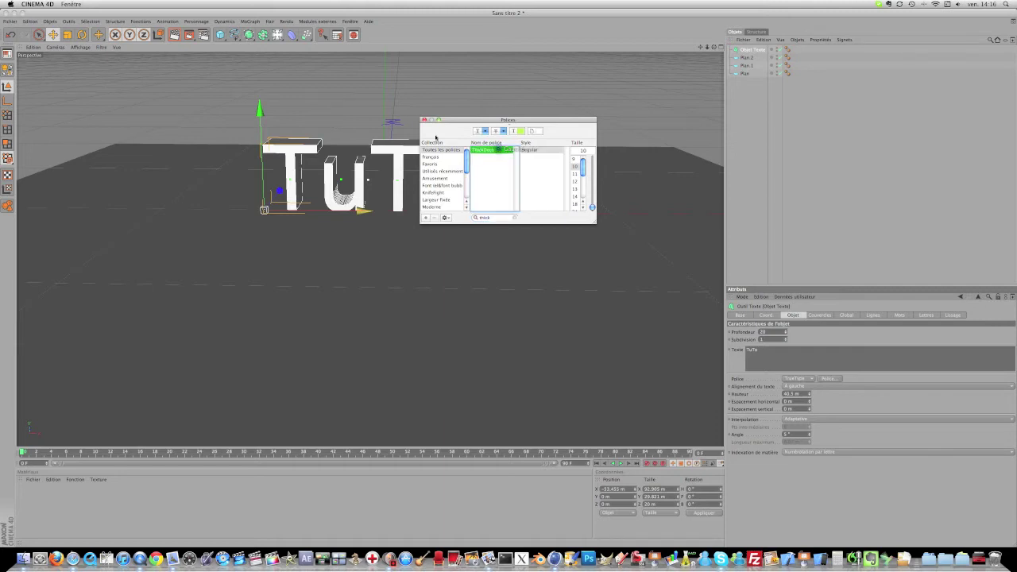
{"action": "left_click", "coordinate": [425, 120]}
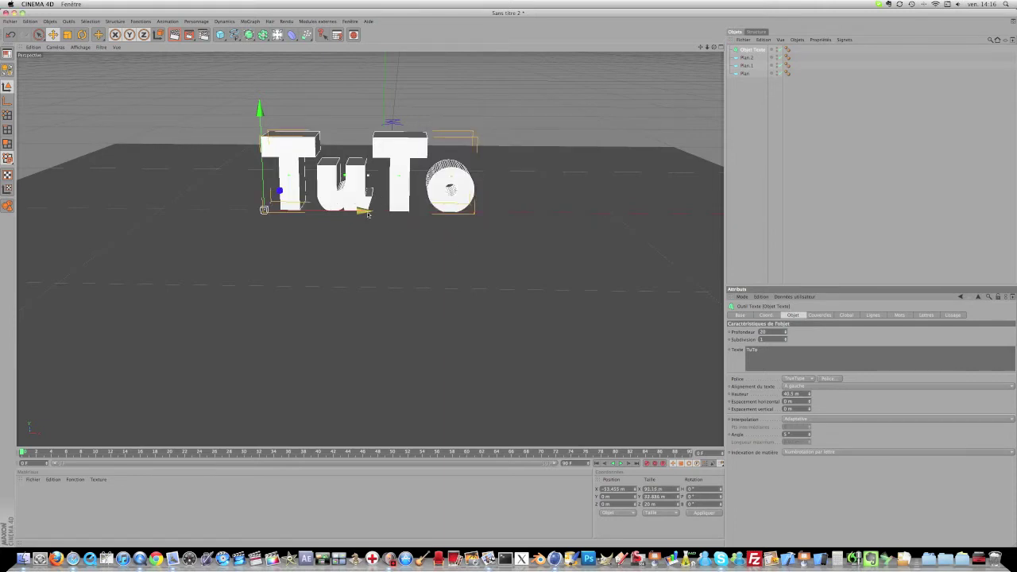
- Change the 3D text to read Tuto, with only the first letter capitalised
{"action": "left_click_drag", "start_coordinate": [802, 352], "coordinate": [659, 337]}
{"action": "left_click", "coordinate": [811, 340]}
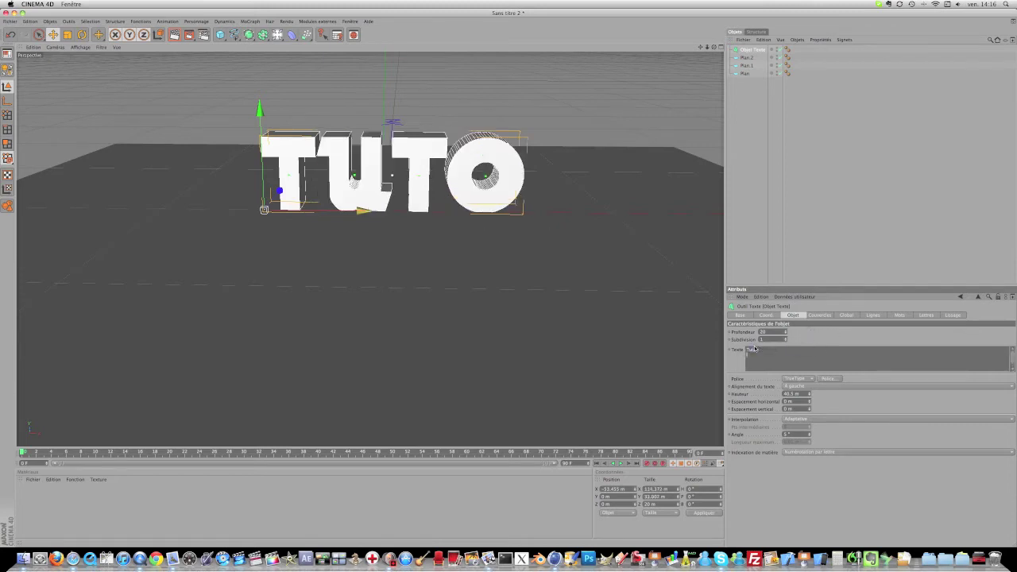
{"action": "left_click", "coordinate": [837, 331]}
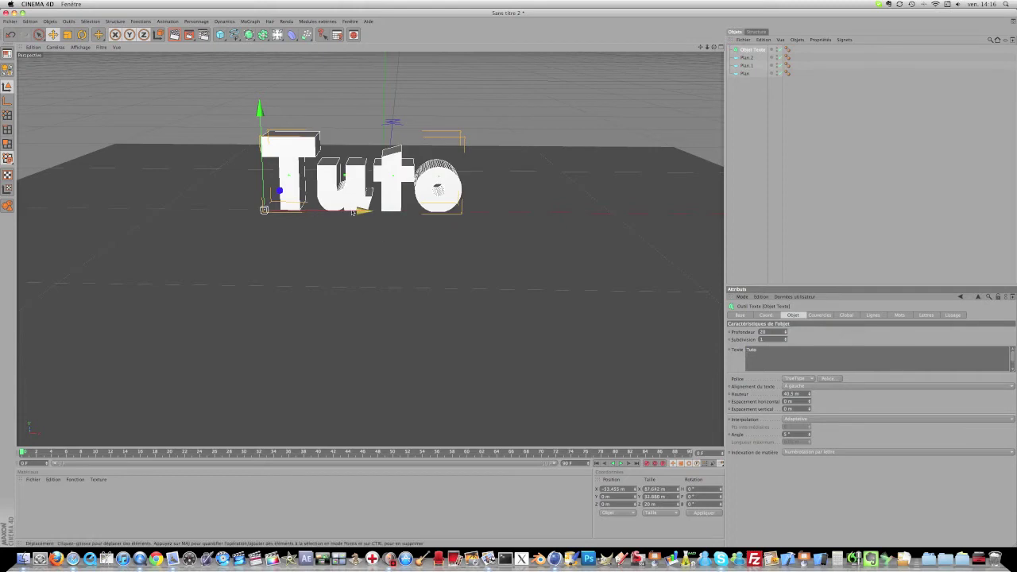
- Scale the Tuto text up to about 158 m wide and reposition it at about X -79 m, Z -71 m
{"action": "left_click_drag", "start_coordinate": [353, 212], "coordinate": [382, 211]}
{"action": "left_click", "coordinate": [67, 34]}
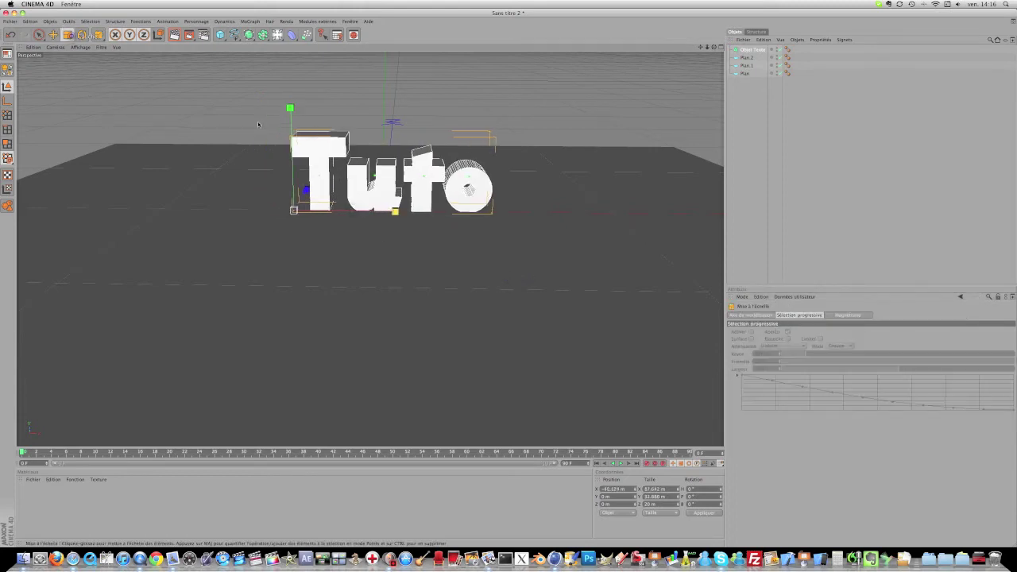
{"action": "left_click_drag", "start_coordinate": [540, 281], "coordinate": [508, 281]}
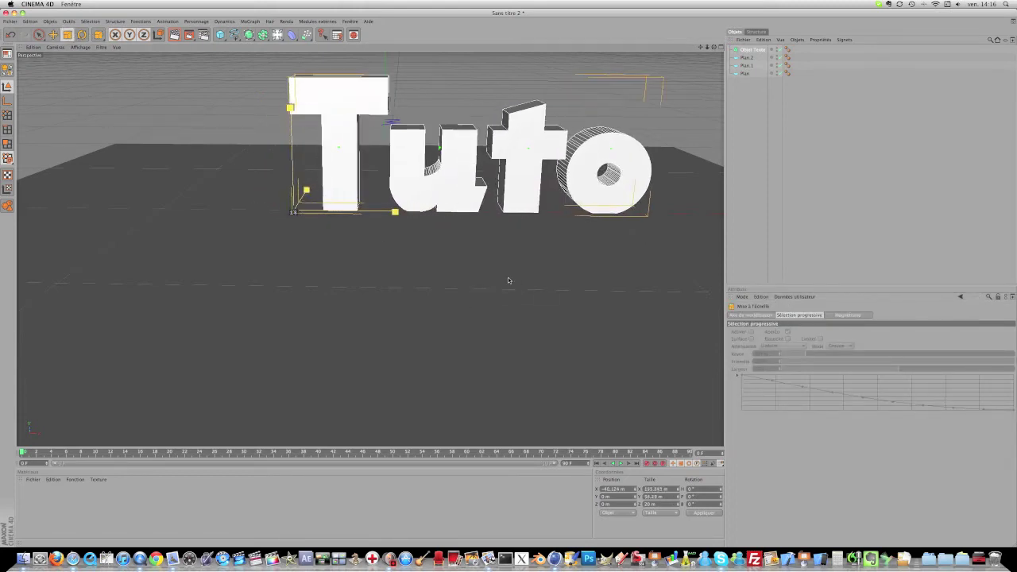
{"action": "key", "text": "e"}
{"action": "left_click_drag", "start_coordinate": [389, 210], "coordinate": [297, 211]}
{"action": "mouse_move", "coordinate": [508, 281]}
{"action": "right_mouse_down"}
{"action": "mouse_move", "coordinate": [504, 293]}
{"action": "mouse_move", "coordinate": [508, 279]}
{"action": "right_mouse_up"}
{"action": "left_click_drag", "start_coordinate": [509, 279], "coordinate": [527, 278]}
- Select the left tilted plane, create a new material and disable its Color and Specular channels
{"action": "scroll", "coordinate": [325, 288], "scroll_direction": "down", "scroll_amount": 10}
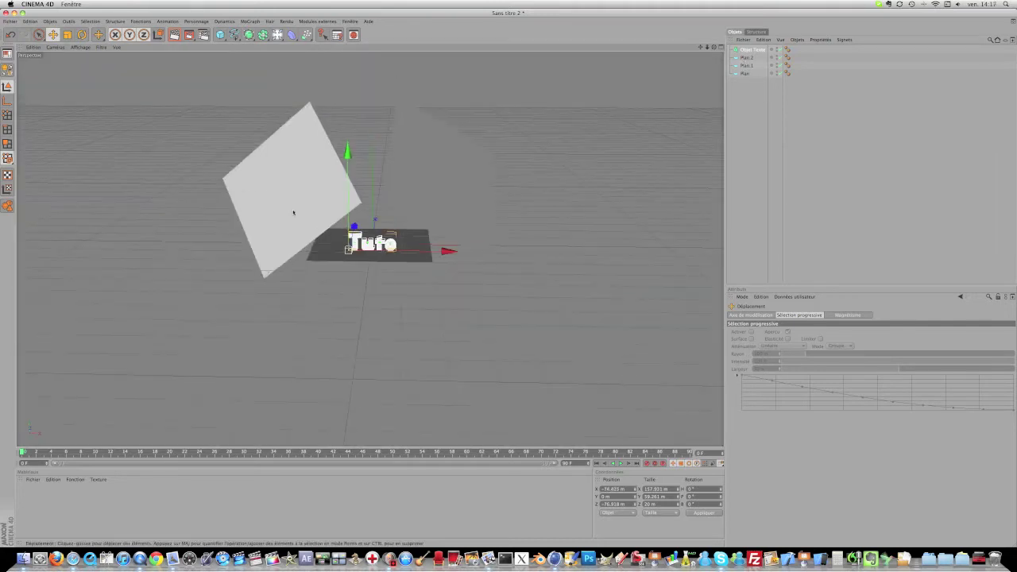
{"action": "left_click", "coordinate": [293, 212]}
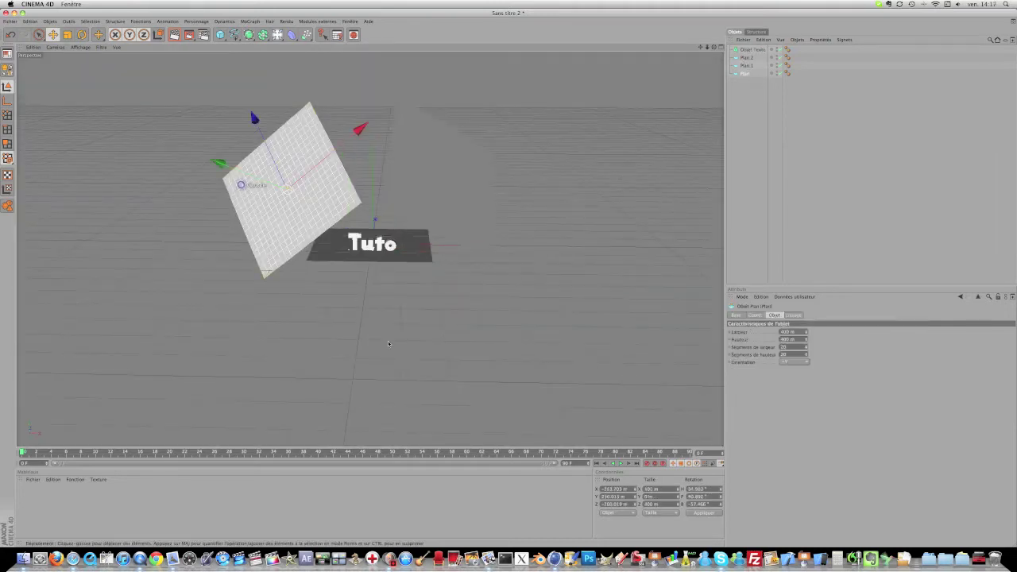
{"action": "double_click", "coordinate": [111, 520]}
{"action": "double_click", "coordinate": [24, 492]}
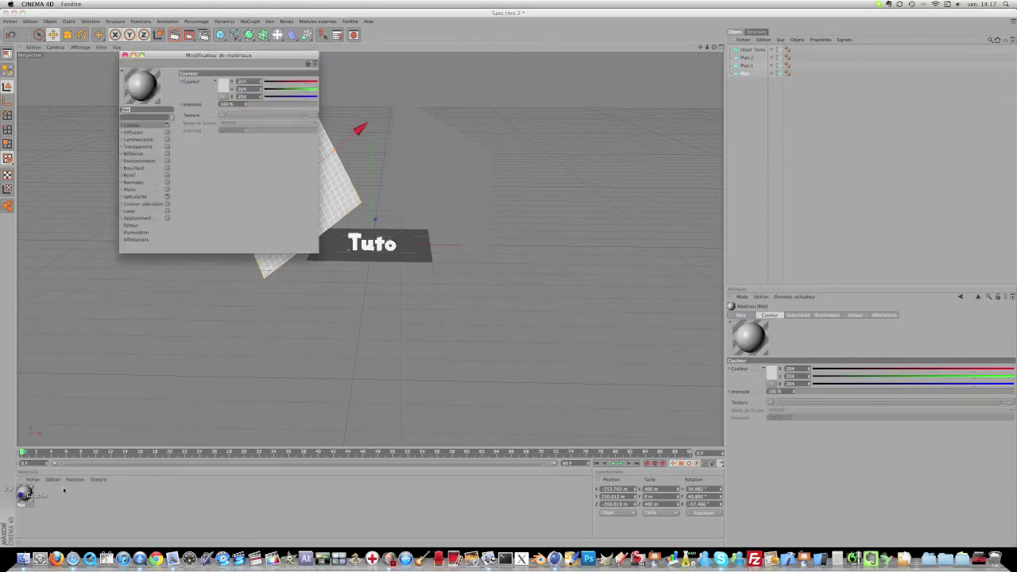
{"action": "left_click", "coordinate": [166, 125]}
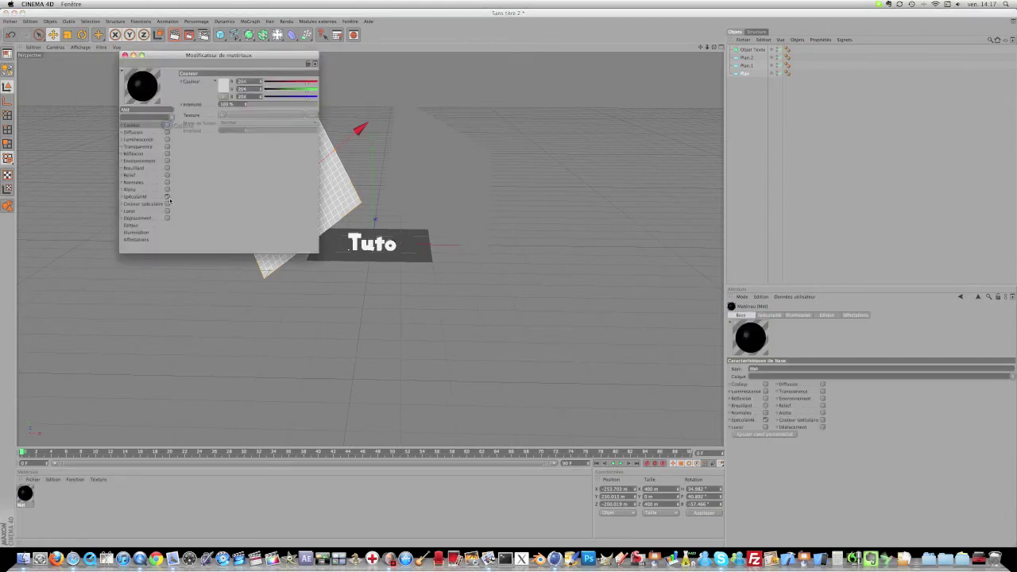
{"action": "left_click", "coordinate": [167, 197]}
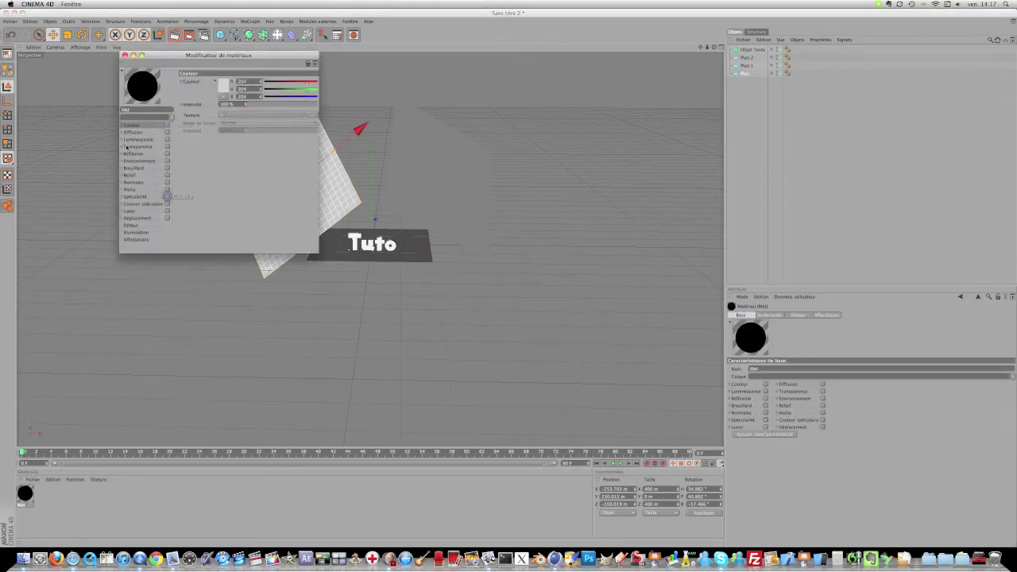
- Enable only the Luminance channel on the new material and set its colour to pure red
{"action": "left_click", "coordinate": [167, 154]}
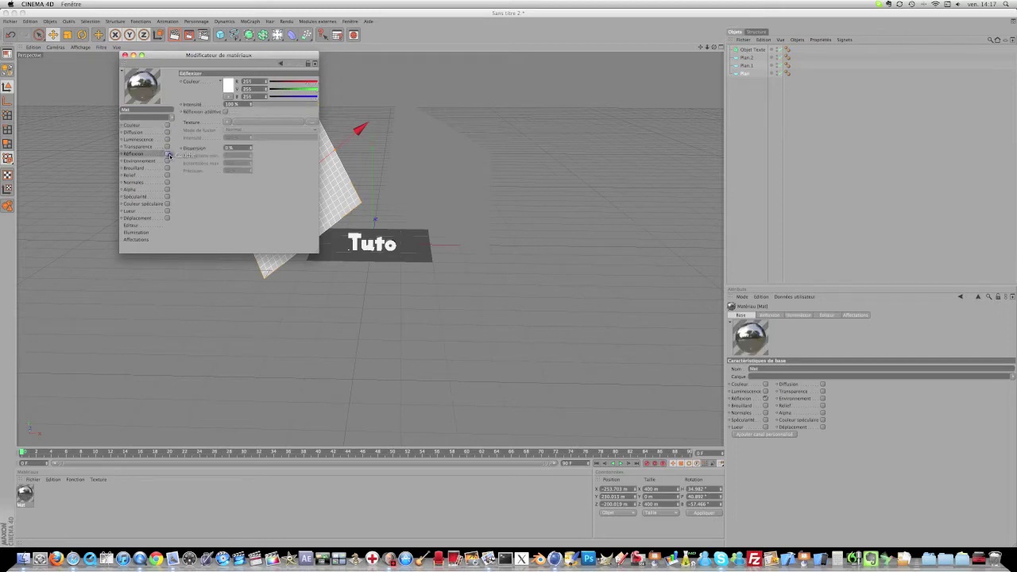
{"action": "left_click", "coordinate": [168, 154]}
{"action": "left_click", "coordinate": [168, 140]}
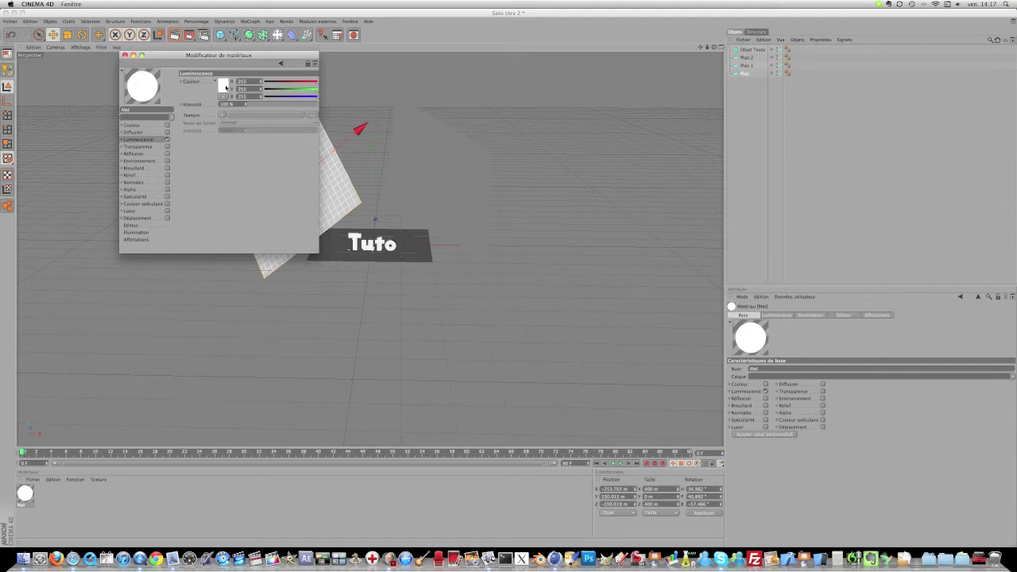
{"action": "left_click", "coordinate": [225, 87]}
{"action": "left_click_drag", "start_coordinate": [227, 88], "coordinate": [268, 137]}
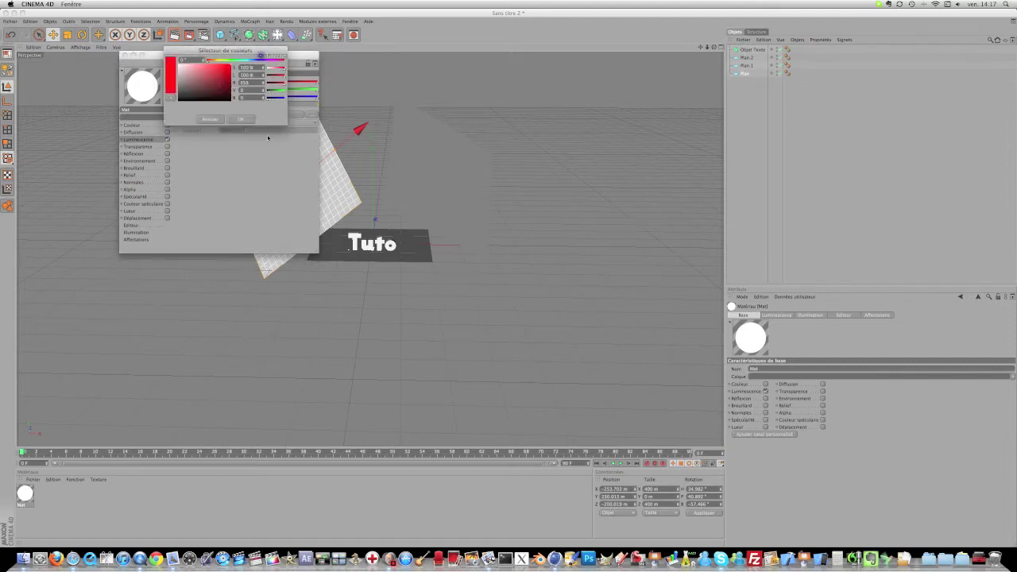
{"action": "left_click", "coordinate": [241, 119]}
{"action": "left_click", "coordinate": [123, 55]}
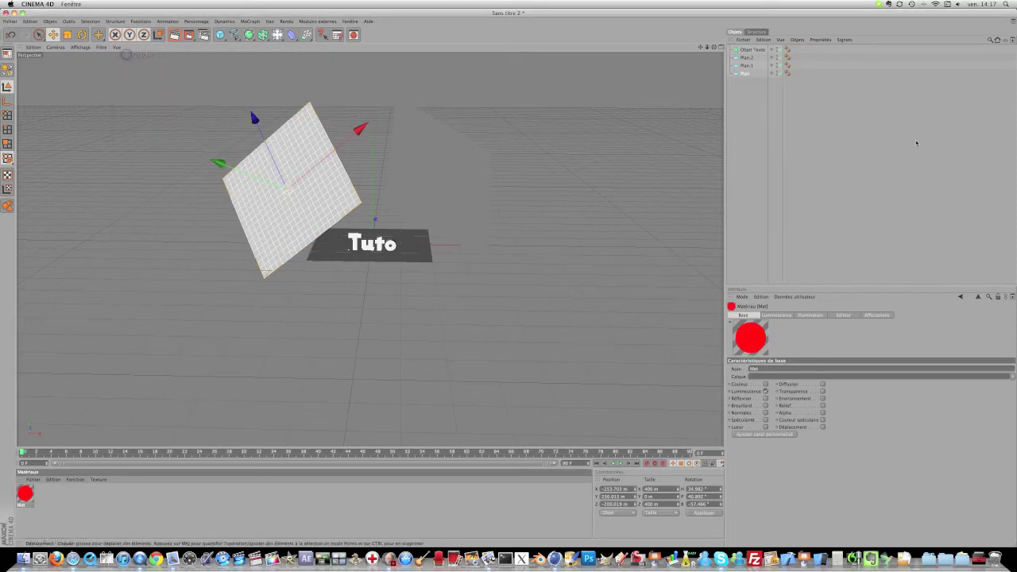
- Select Plan.2, create a second material and set its luminance colour to orange
{"action": "left_click", "coordinate": [747, 65]}
{"action": "left_click", "coordinate": [746, 58]}
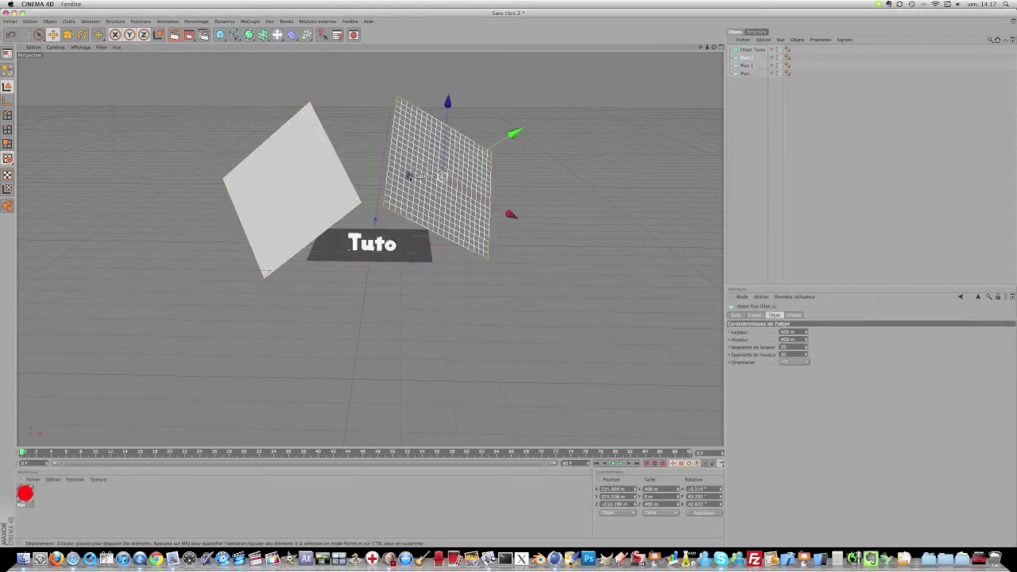
{"action": "double_click", "coordinate": [177, 506]}
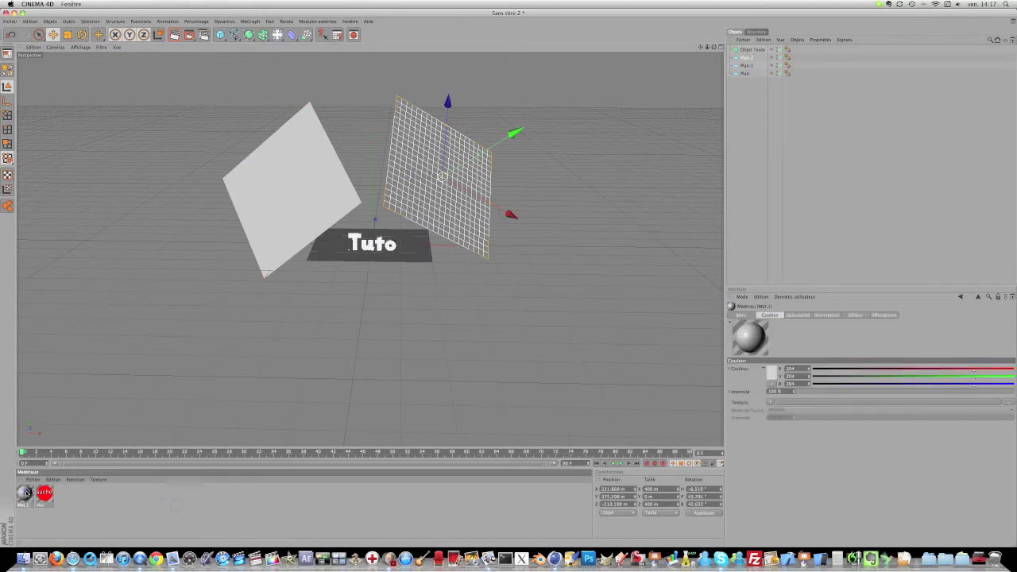
{"action": "double_click", "coordinate": [24, 492]}
{"action": "left_click", "coordinate": [224, 82]}
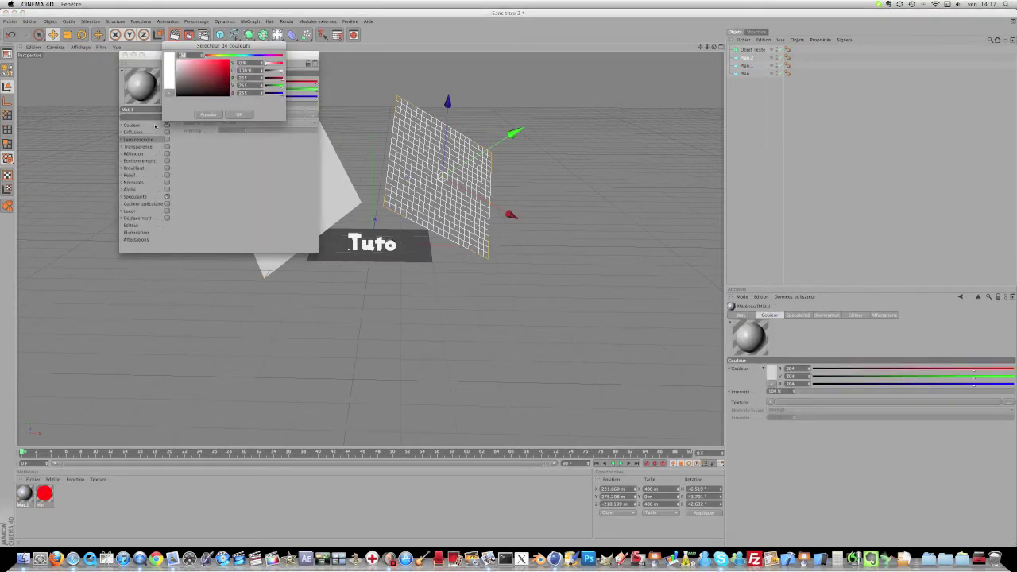
{"action": "left_click_drag", "start_coordinate": [266, 56], "coordinate": [215, 57]}
{"action": "left_click", "coordinate": [226, 61]}
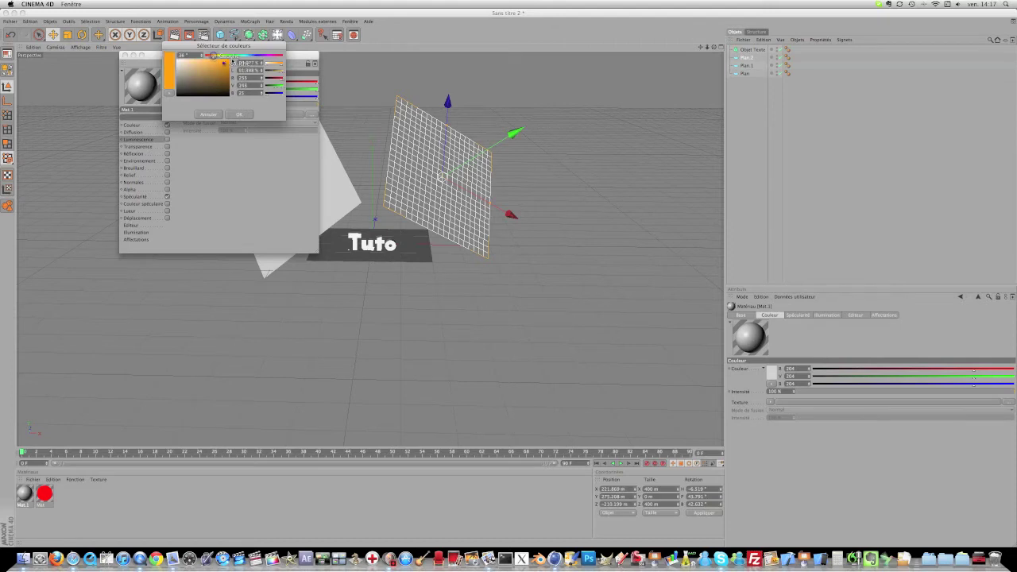
{"action": "left_click", "coordinate": [239, 115]}
- Leave only the Luminance channel active on the orange material and apply it to Plan.2
{"action": "left_click", "coordinate": [167, 125]}
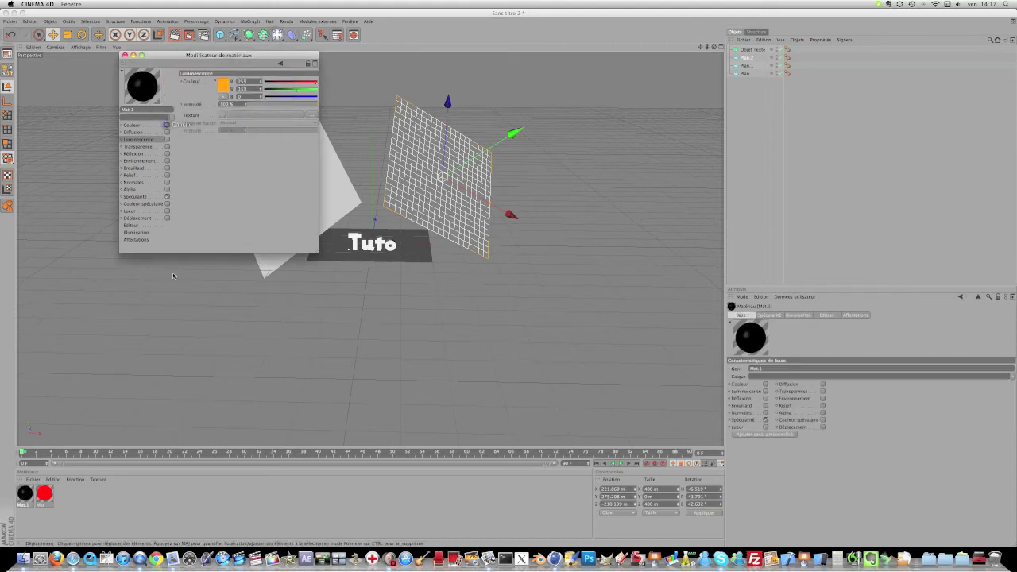
{"action": "left_click", "coordinate": [167, 139]}
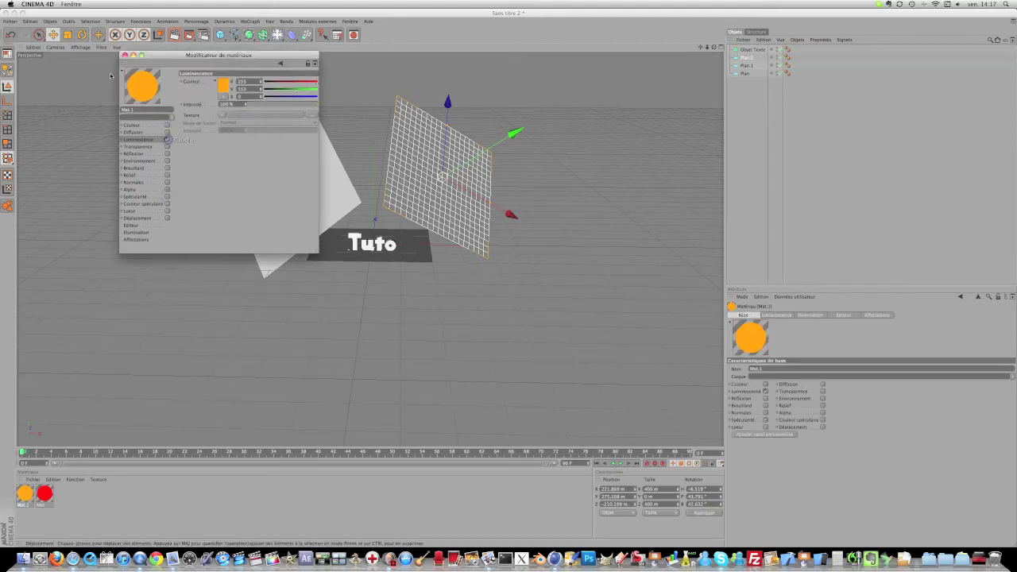
{"action": "left_click", "coordinate": [124, 55]}
{"action": "left_click_drag", "start_coordinate": [28, 510], "coordinate": [441, 178]}
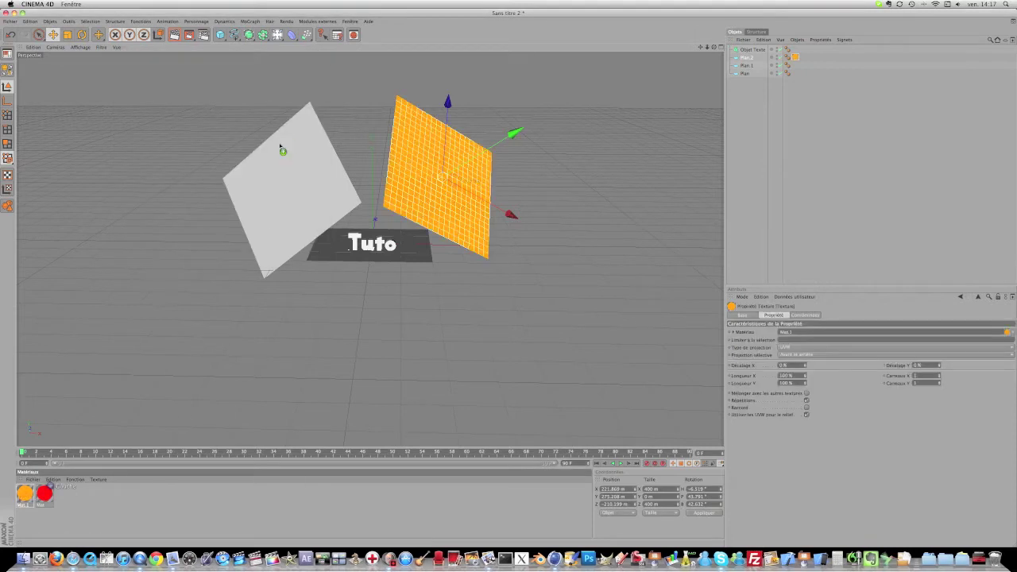
- Apply the red luminous material to the untextured tilted plane and render the viewport close up on the text
{"action": "left_click_drag", "start_coordinate": [282, 149], "coordinate": [283, 151]}
{"action": "scroll", "coordinate": [446, 315], "scroll_direction": "up", "scroll_amount": 10}
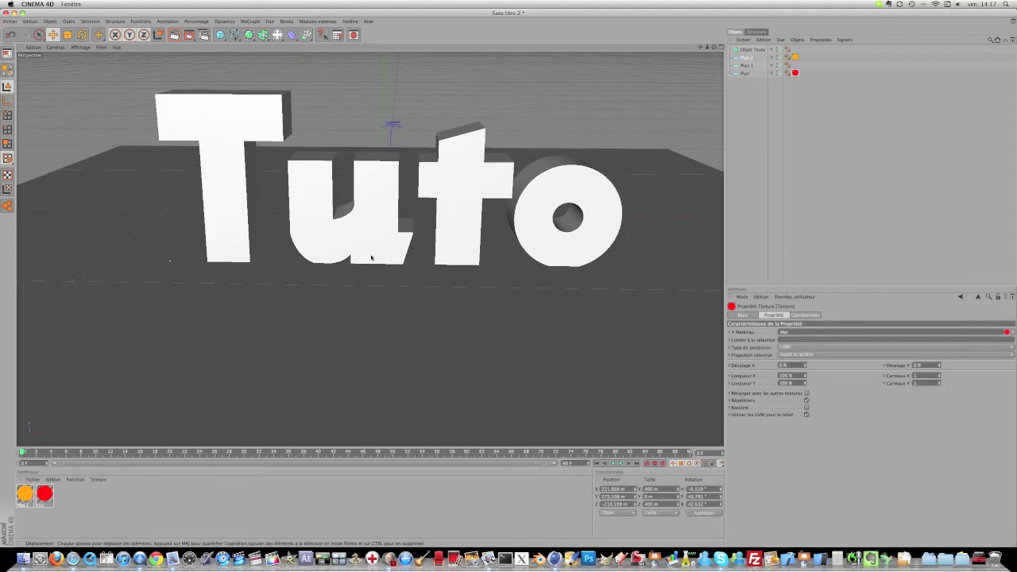
{"action": "key", "text": "super+r"}
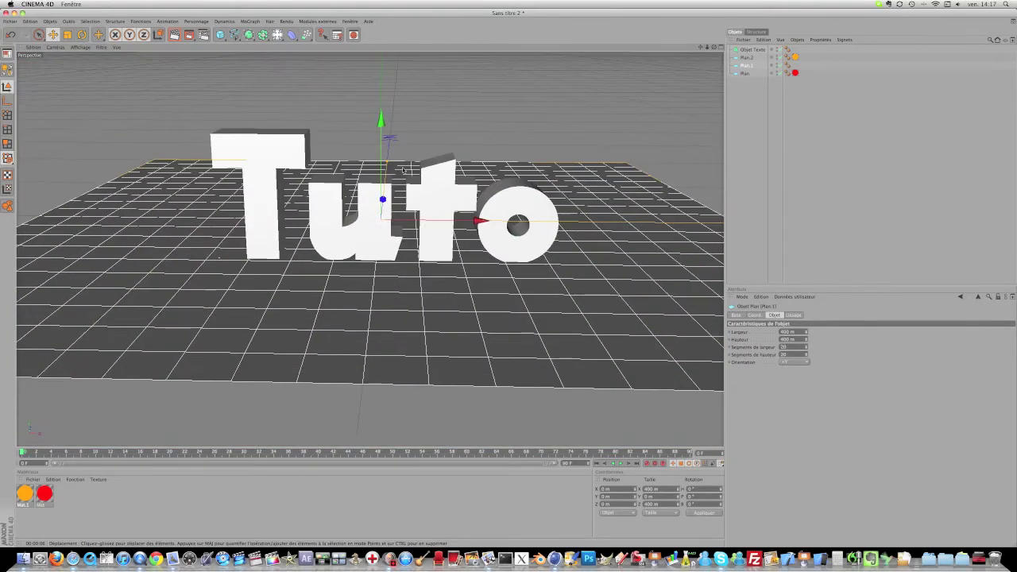
- Lower the floor plane Plan.1 slightly beneath the text, to about -0.87 m in Y
{"action": "left_click_drag", "start_coordinate": [381, 145], "coordinate": [381, 148]}
{"action": "scroll", "coordinate": [182, 227], "scroll_direction": "down", "scroll_amount": 10}
{"action": "scroll", "coordinate": [340, 354], "scroll_direction": "down", "scroll_amount": 5}
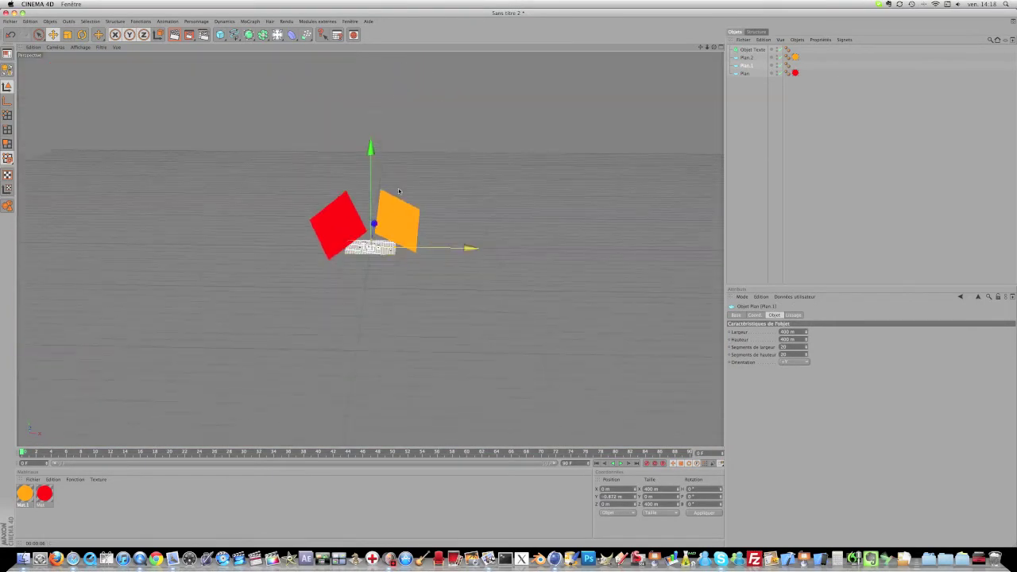
{"action": "scroll", "coordinate": [398, 193], "scroll_direction": "up", "scroll_amount": 15}
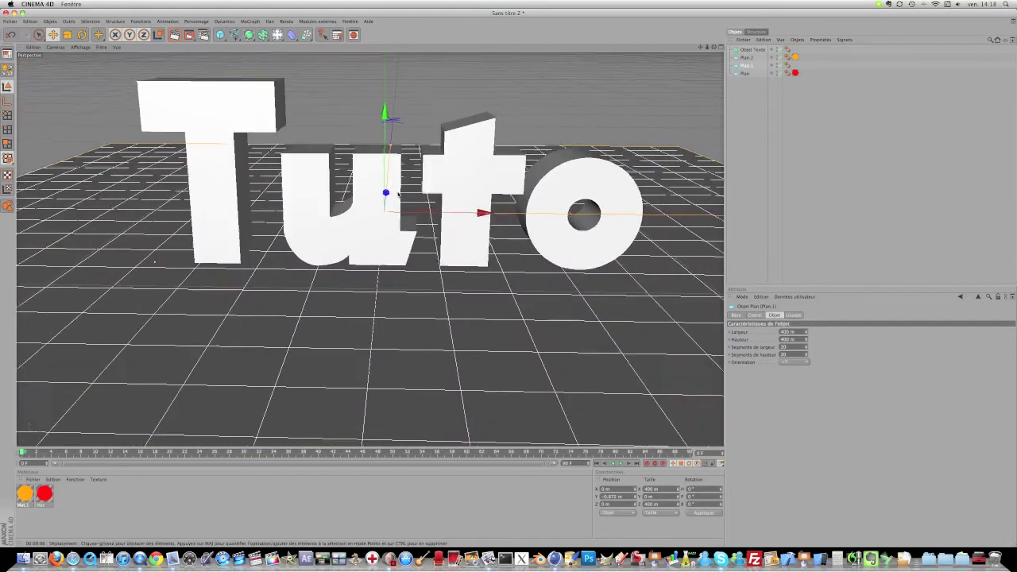
{"action": "scroll", "coordinate": [398, 193], "scroll_direction": "down", "scroll_amount": 8}
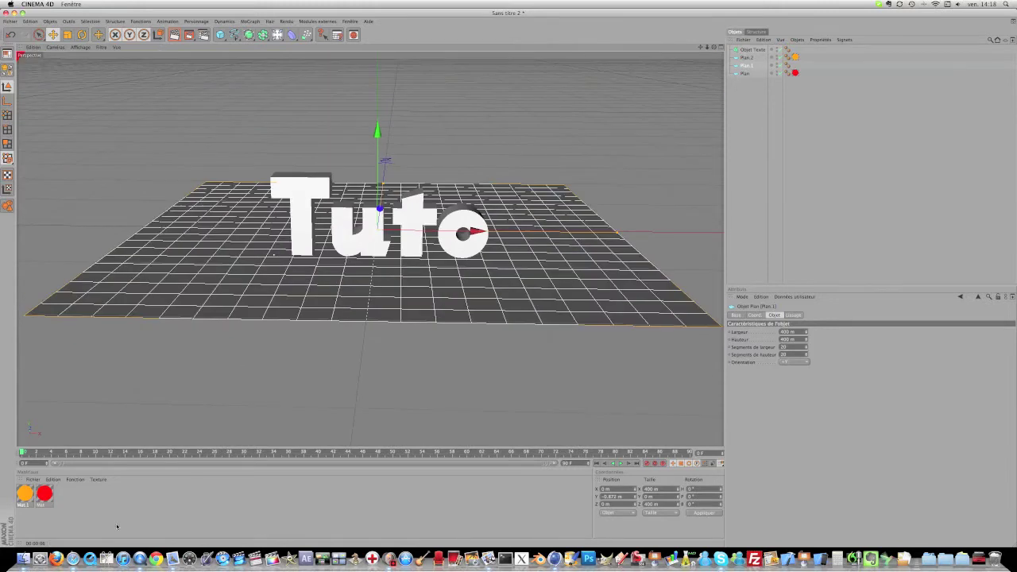
{"action": "double_click", "coordinate": [117, 526]}
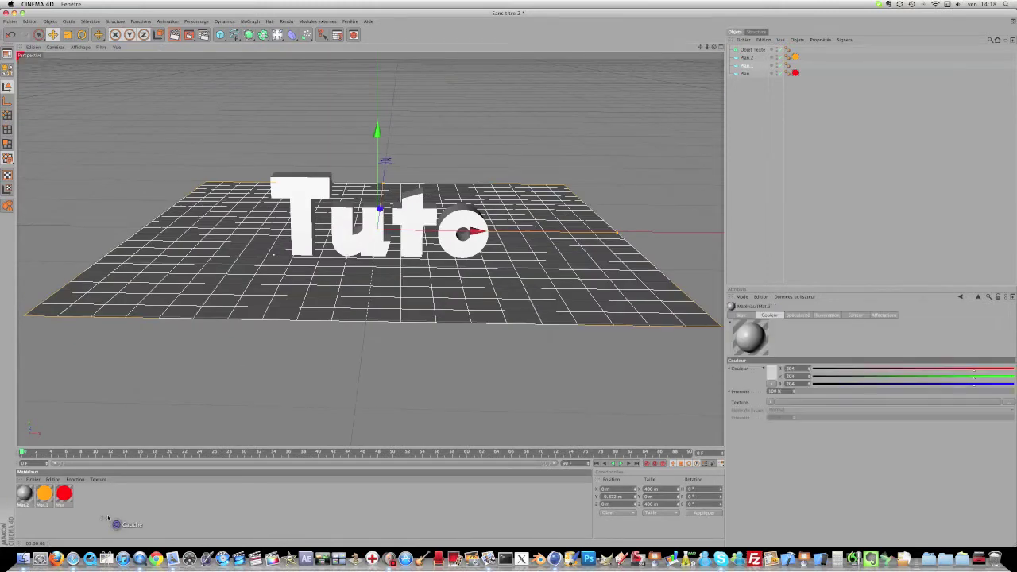
{"action": "double_click", "coordinate": [25, 494]}
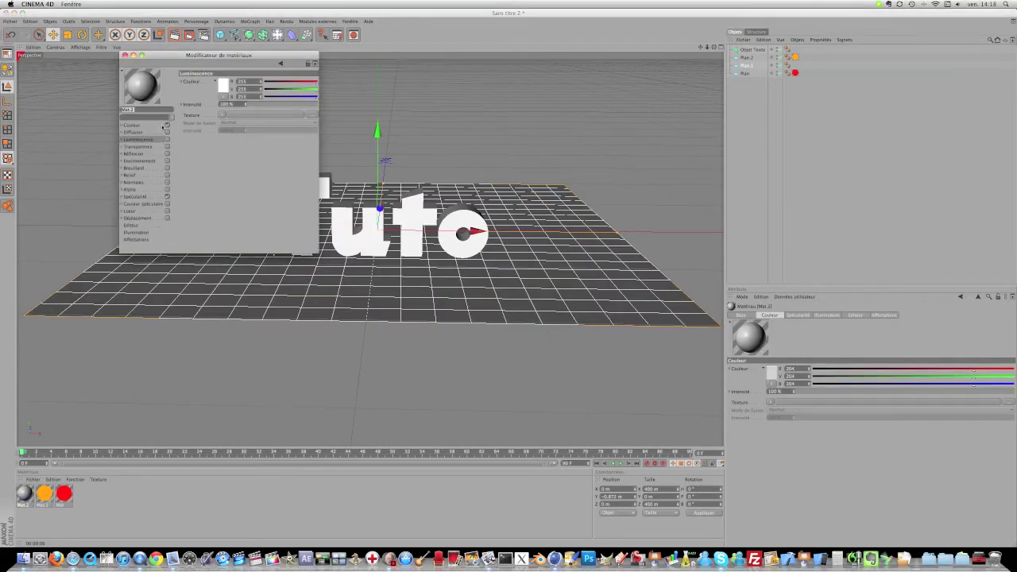
{"action": "left_click", "coordinate": [125, 55]}
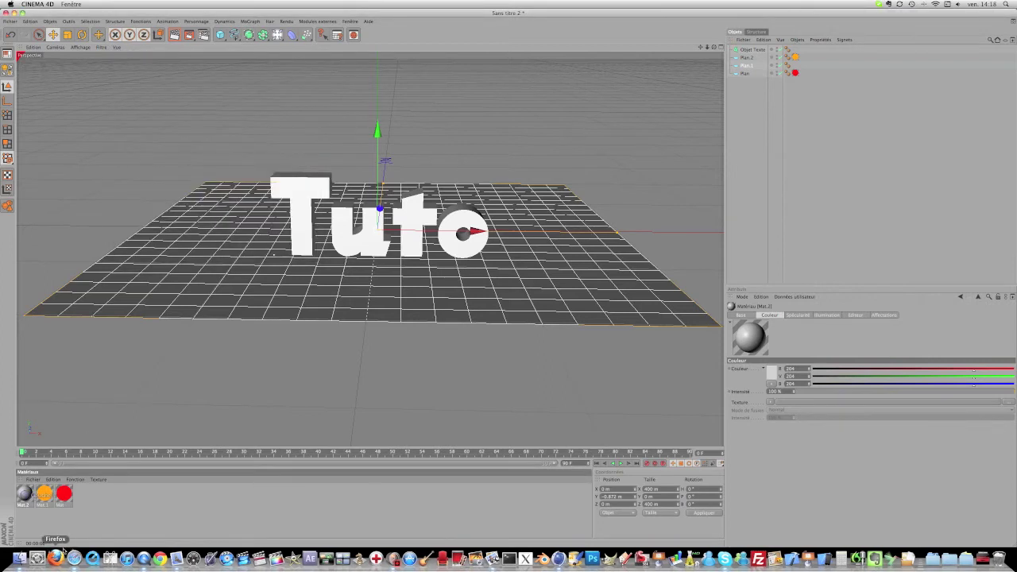
{"action": "key", "text": "Delete"}
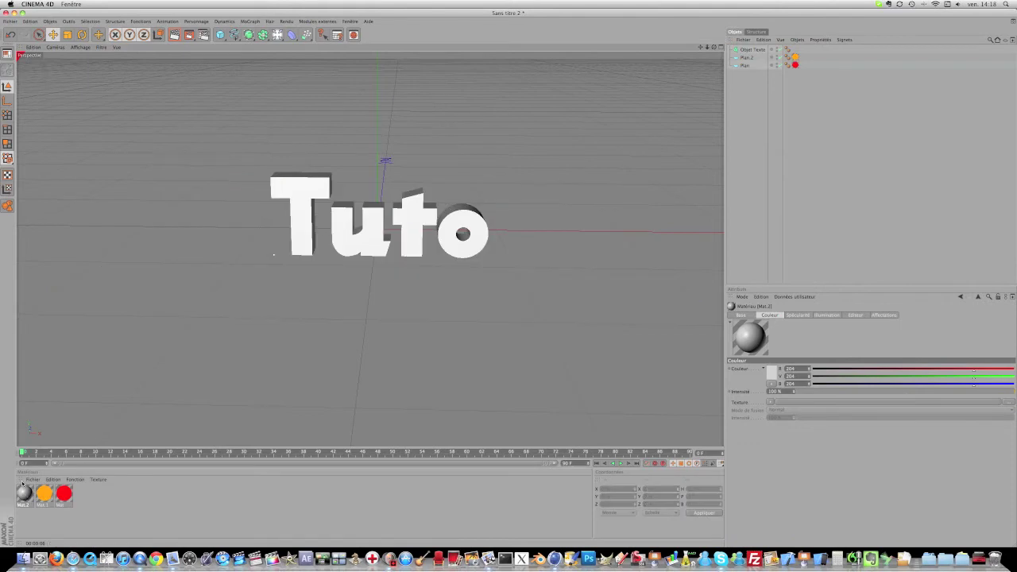
{"action": "key", "text": "super+z"}
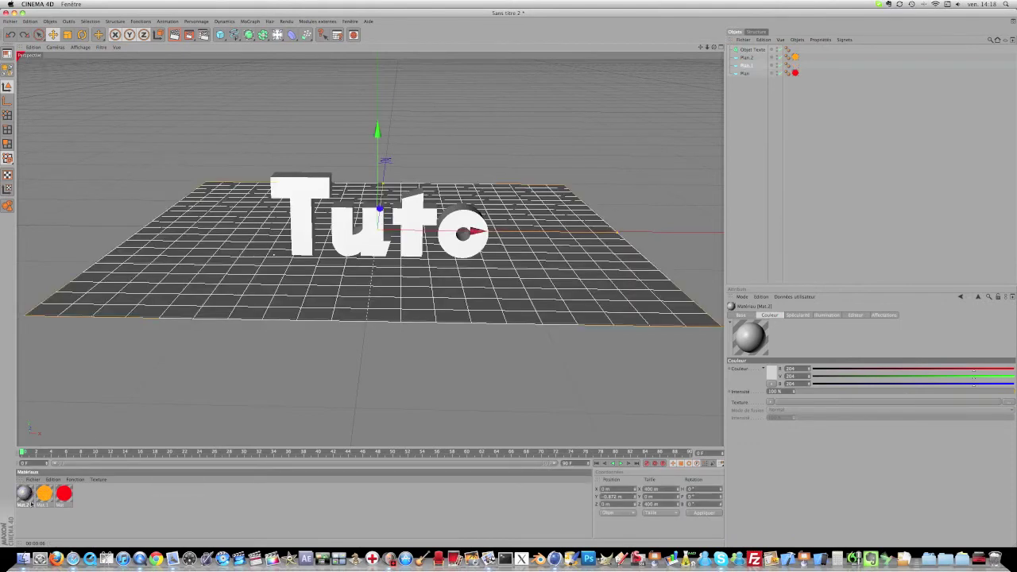
{"action": "key", "text": "Delete"}
- Add a light and place it beside the text, near the lower outer corner of the orange plane
{"action": "scroll", "coordinate": [340, 218], "scroll_direction": "down", "scroll_amount": 5}
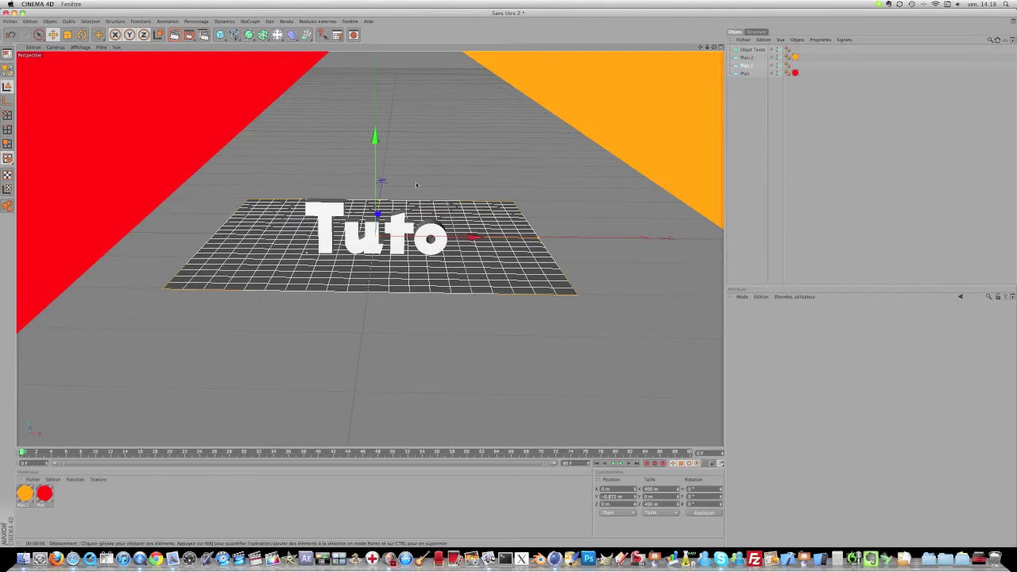
{"action": "left_click_drag", "start_coordinate": [277, 34], "coordinate": [306, 41]}
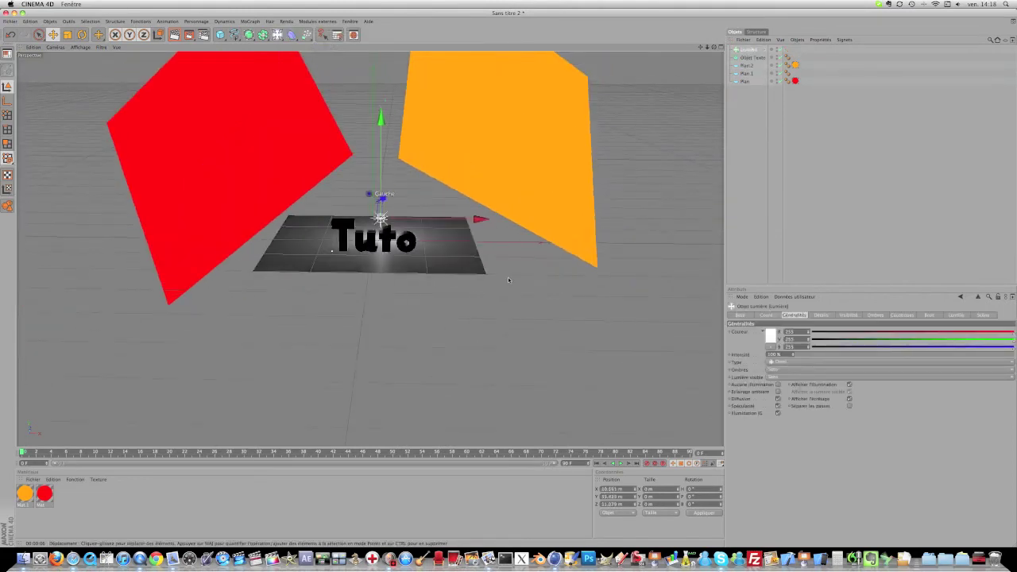
{"action": "left_click_drag", "start_coordinate": [509, 279], "coordinate": [512, 271]}
{"action": "left_click_drag", "start_coordinate": [719, 50], "coordinate": [506, 277]}
{"action": "left_click_drag", "start_coordinate": [340, 215], "coordinate": [357, 154]}
{"action": "left_click_drag", "start_coordinate": [714, 48], "coordinate": [508, 278]}
- Set the light's colour to a pale orange
{"action": "left_click", "coordinate": [774, 340]}
{"action": "left_click_drag", "start_coordinate": [763, 335], "coordinate": [763, 314]}
{"action": "left_click", "coordinate": [790, 370]}
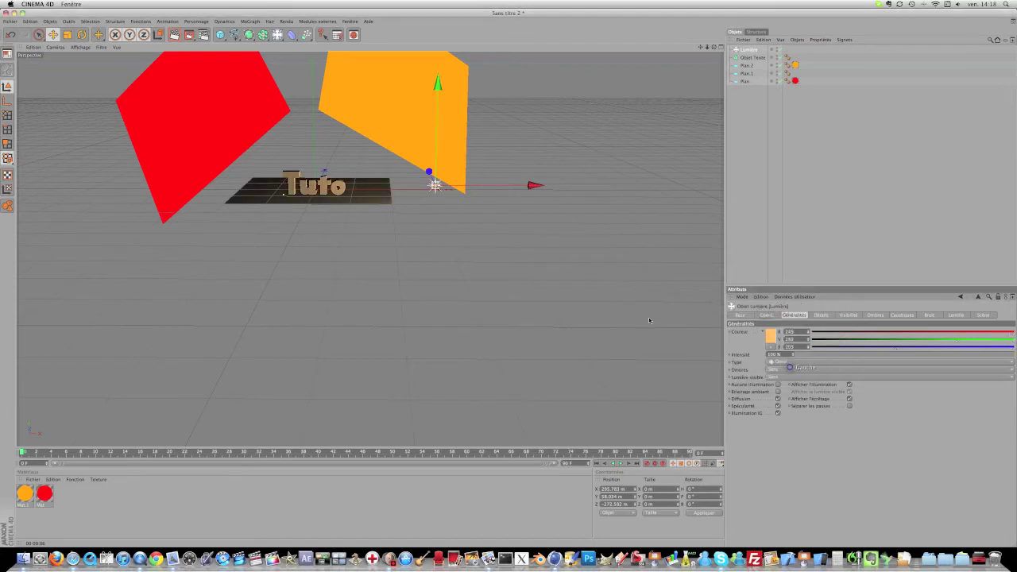
- Render the viewport close up on the lit text and select the text object
{"action": "left_click_drag", "start_coordinate": [445, 183], "coordinate": [376, 169], "text": "alt"}
{"action": "left_click_drag", "start_coordinate": [671, 61], "coordinate": [543, 151], "text": "alt"}
{"action": "left_click_drag", "start_coordinate": [701, 50], "coordinate": [522, 277]}
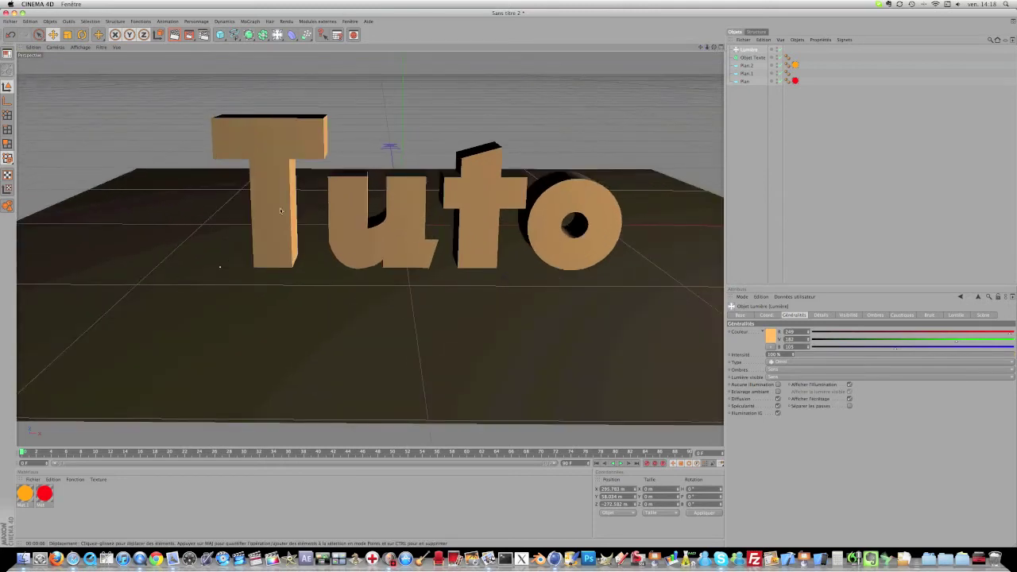
{"action": "left_click", "coordinate": [175, 35]}
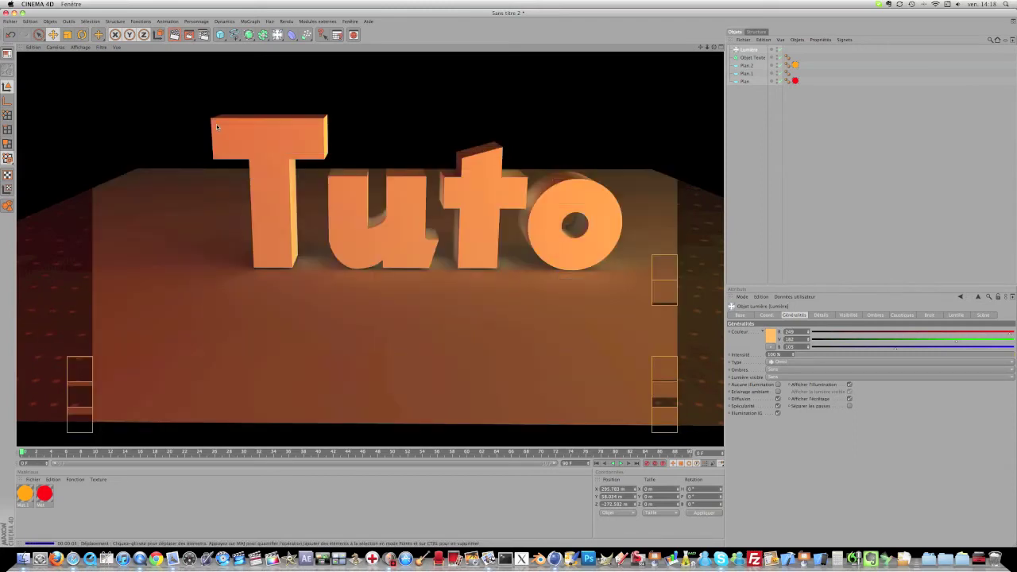
{"action": "left_click", "coordinate": [329, 212]}
- Render the viewport again with the whole text and the surrounding floor in frame
{"action": "scroll", "coordinate": [329, 213], "scroll_direction": "down", "scroll_amount": 3}
{"action": "scroll", "coordinate": [397, 199], "scroll_direction": "up", "scroll_amount": 5}
{"action": "scroll", "coordinate": [510, 173], "scroll_direction": "down", "scroll_amount": 3}
{"action": "scroll", "coordinate": [509, 173], "scroll_direction": "down", "scroll_amount": 5}
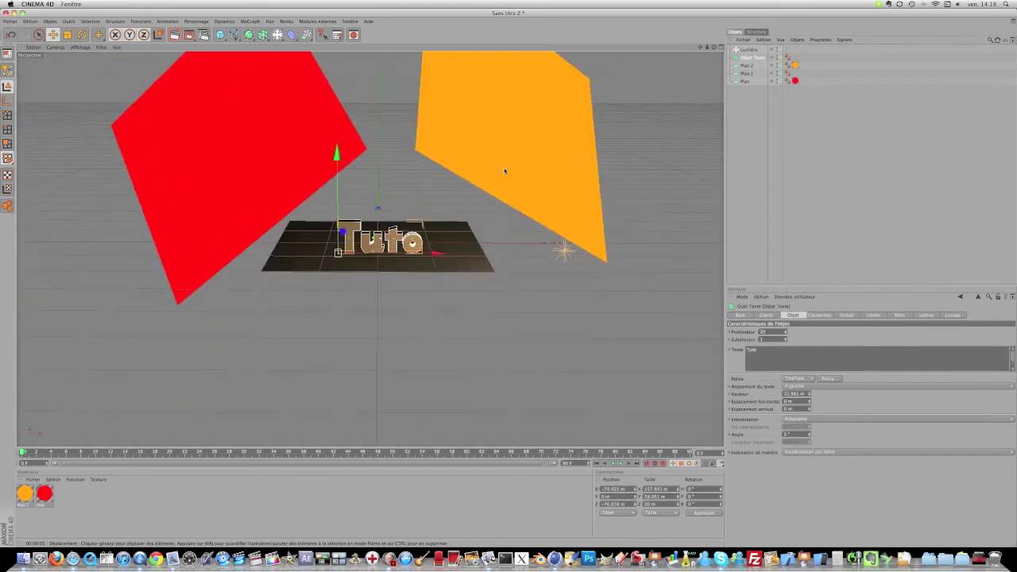
{"action": "scroll", "coordinate": [503, 171], "scroll_direction": "up", "scroll_amount": 8}
{"action": "scroll", "coordinate": [502, 172], "scroll_direction": "down", "scroll_amount": 1}
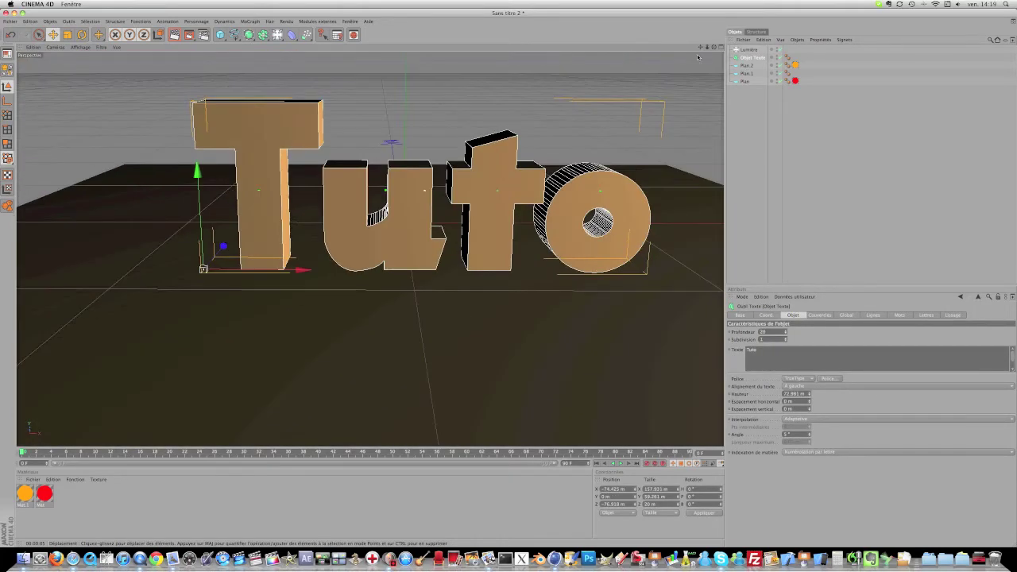
{"action": "left_click_drag", "start_coordinate": [700, 48], "coordinate": [652, 54]}
{"action": "scroll", "coordinate": [566, 135], "scroll_direction": "down", "scroll_amount": 5}
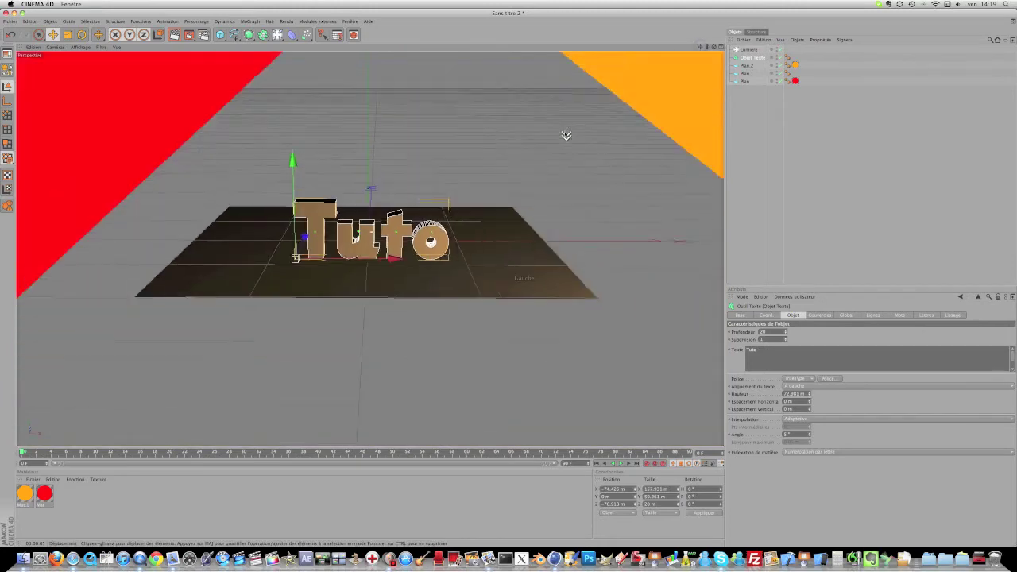
{"action": "scroll", "coordinate": [564, 127], "scroll_direction": "down", "scroll_amount": 2}
{"action": "scroll", "coordinate": [565, 127], "scroll_direction": "up", "scroll_amount": 10}
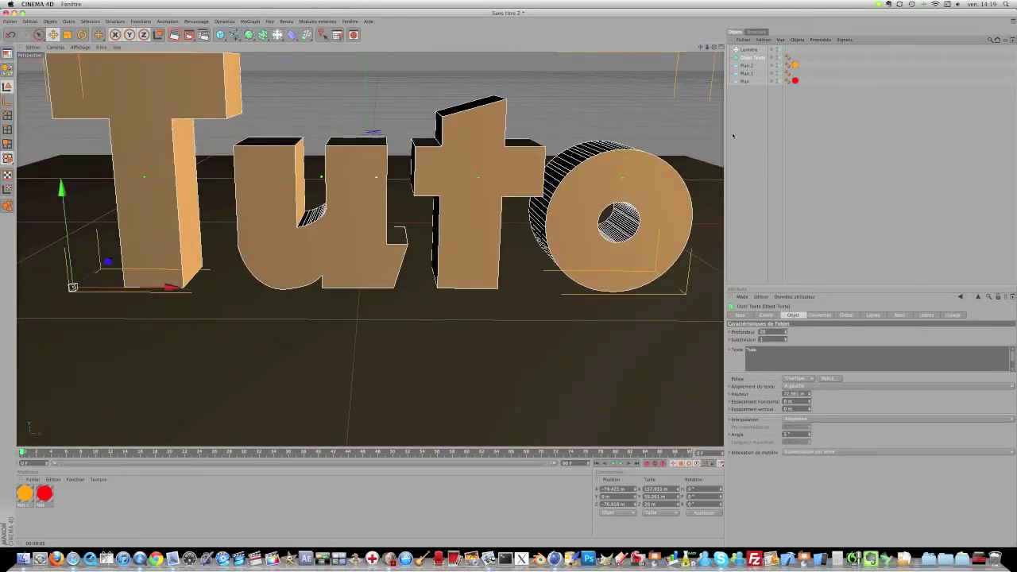
{"action": "scroll", "coordinate": [636, 135], "scroll_direction": "down", "scroll_amount": 8}
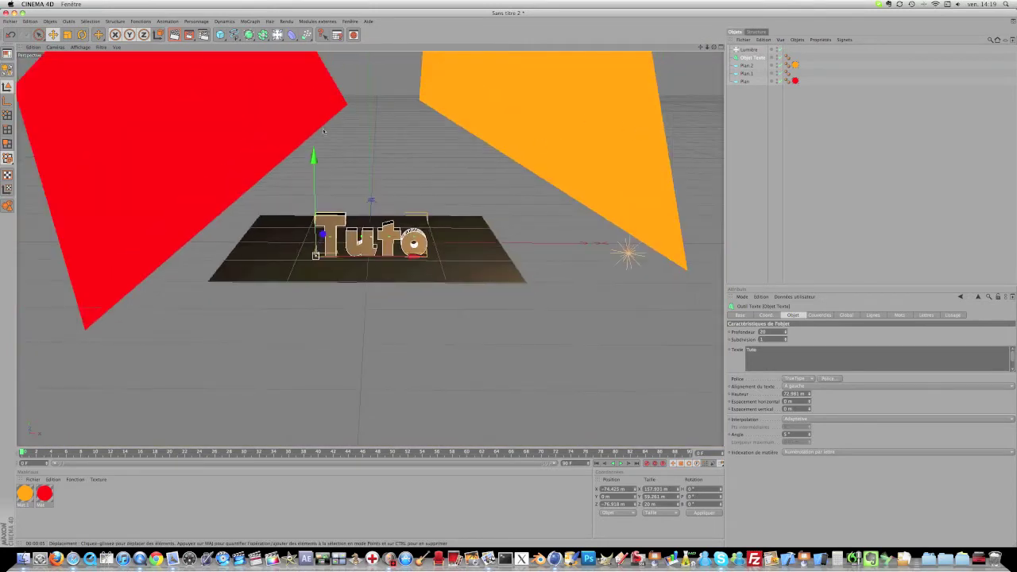
{"action": "scroll", "coordinate": [456, 138], "scroll_direction": "down", "scroll_amount": 2}
{"action": "scroll", "coordinate": [457, 139], "scroll_direction": "up", "scroll_amount": 10}
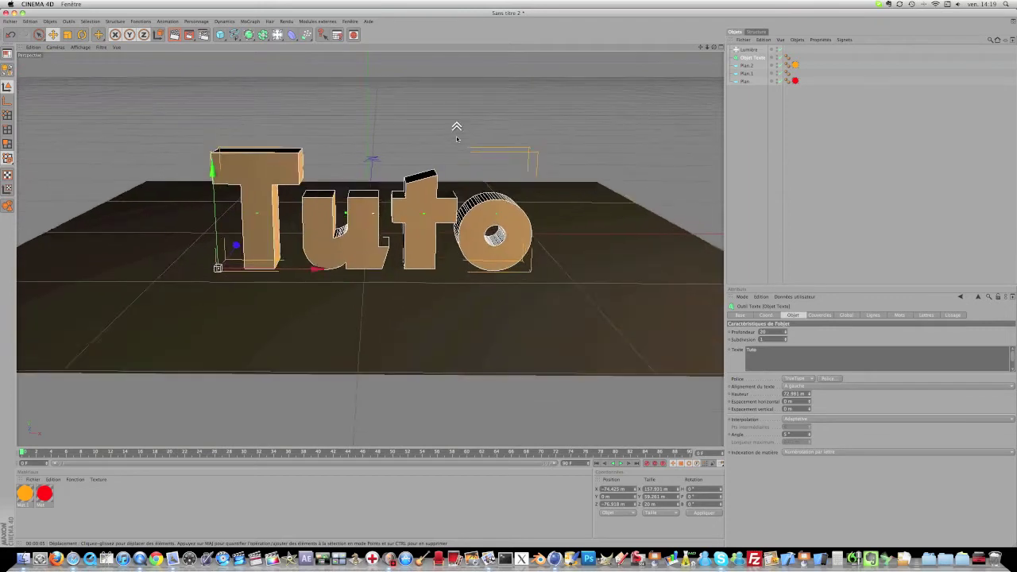
{"action": "left_click", "coordinate": [174, 34]}
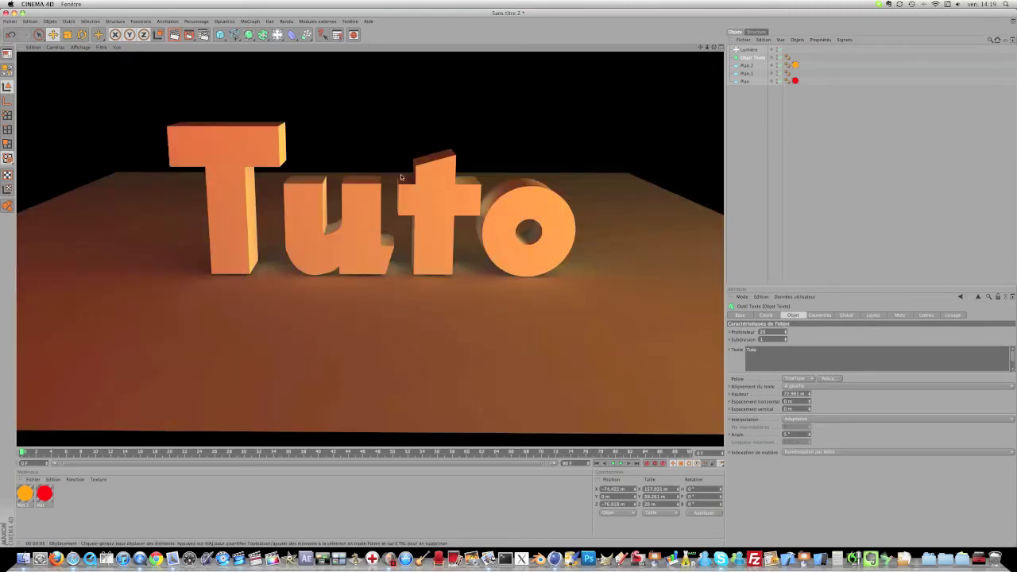
{"action": "left_click", "coordinate": [518, 238]}
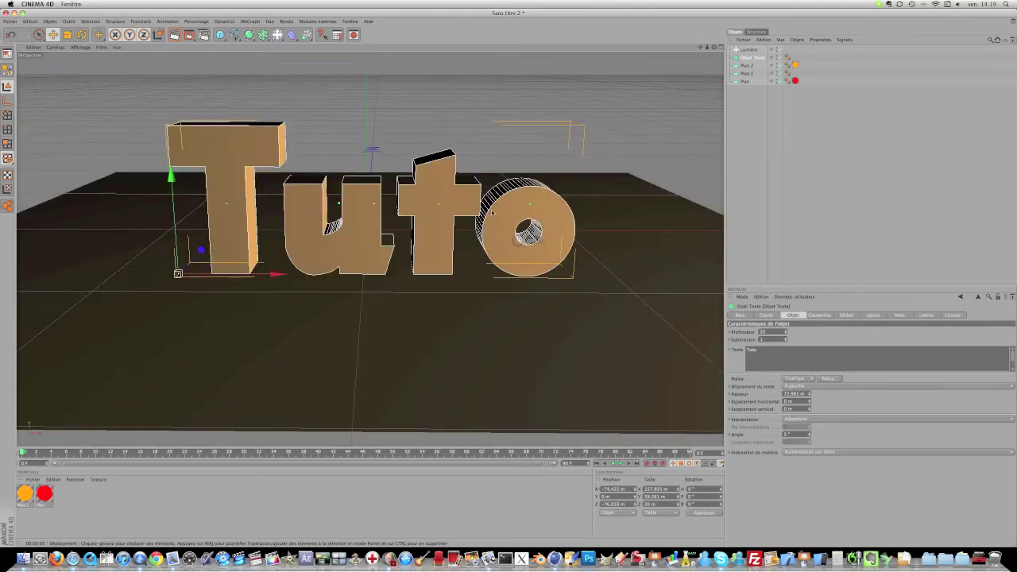
- Break the text letters into 25 pieces each with the Thrausi plug-in, without keeping the original object
{"action": "left_click", "coordinate": [317, 21]}
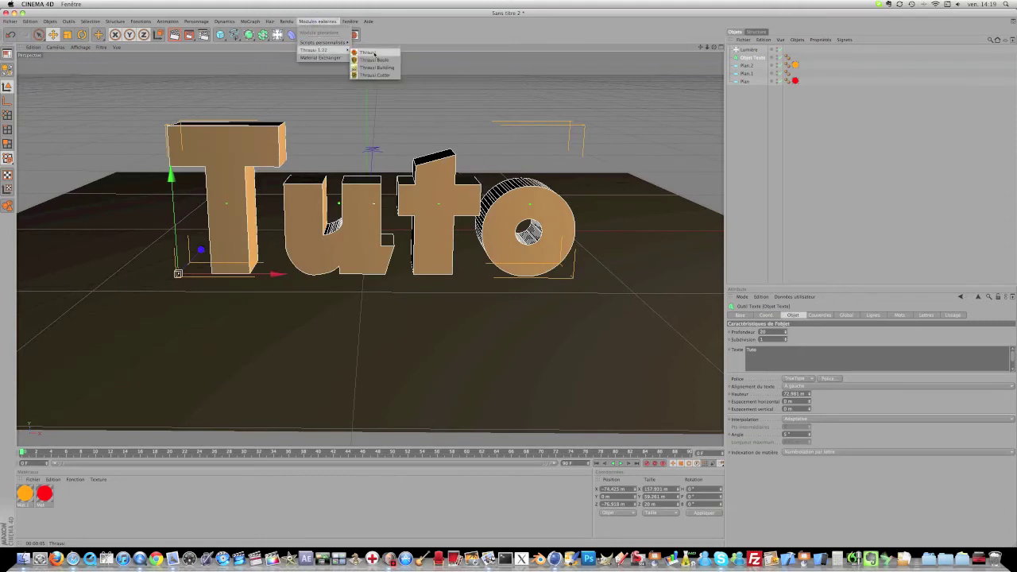
{"action": "left_click", "coordinate": [367, 52]}
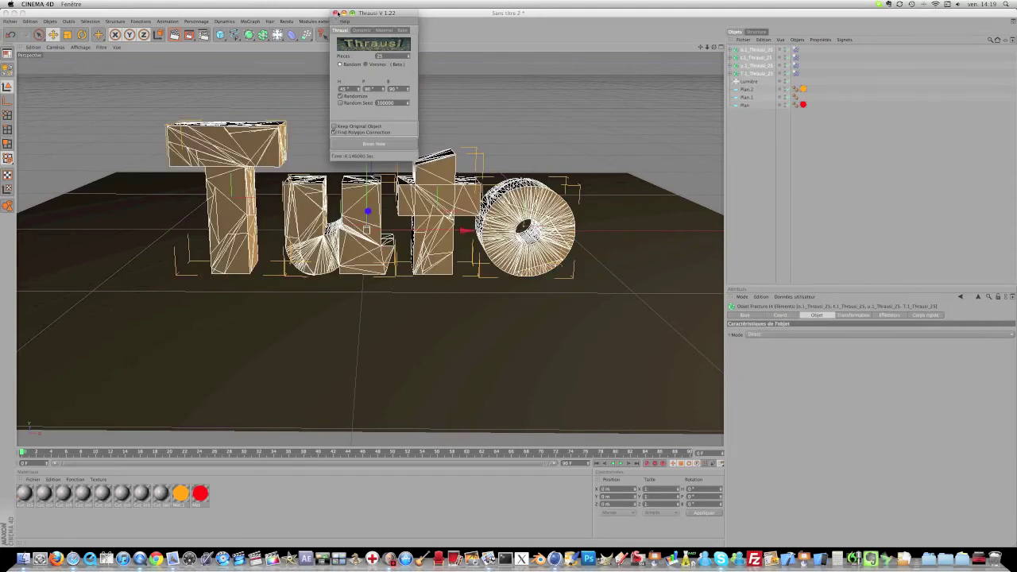
{"action": "left_click", "coordinate": [336, 14]}
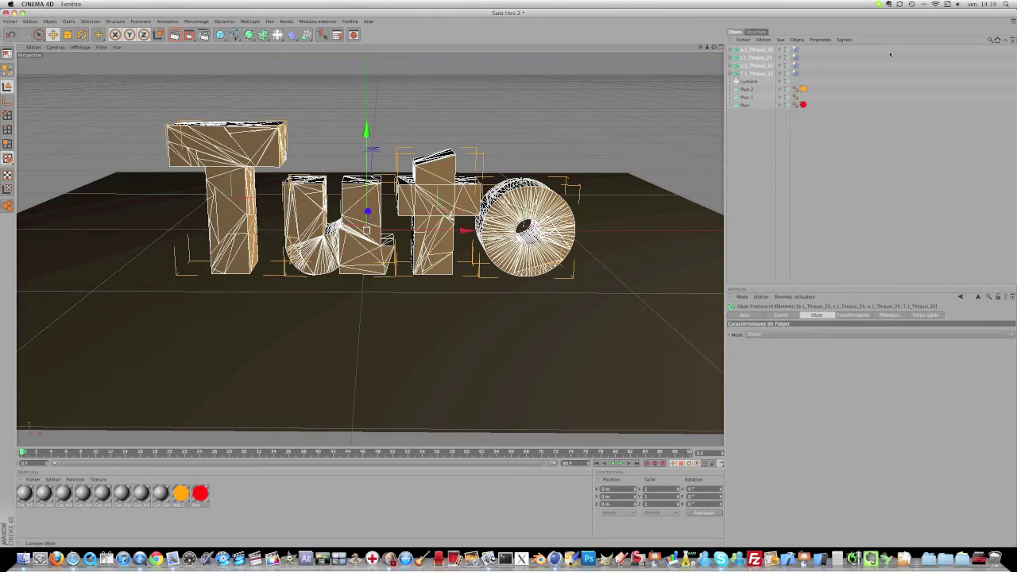
- Select the four Thrausi letter fracture objects and set their Transformation rotation to 5° for H, P and B
{"action": "left_click", "coordinate": [754, 57]}
{"action": "left_click", "coordinate": [756, 49]}
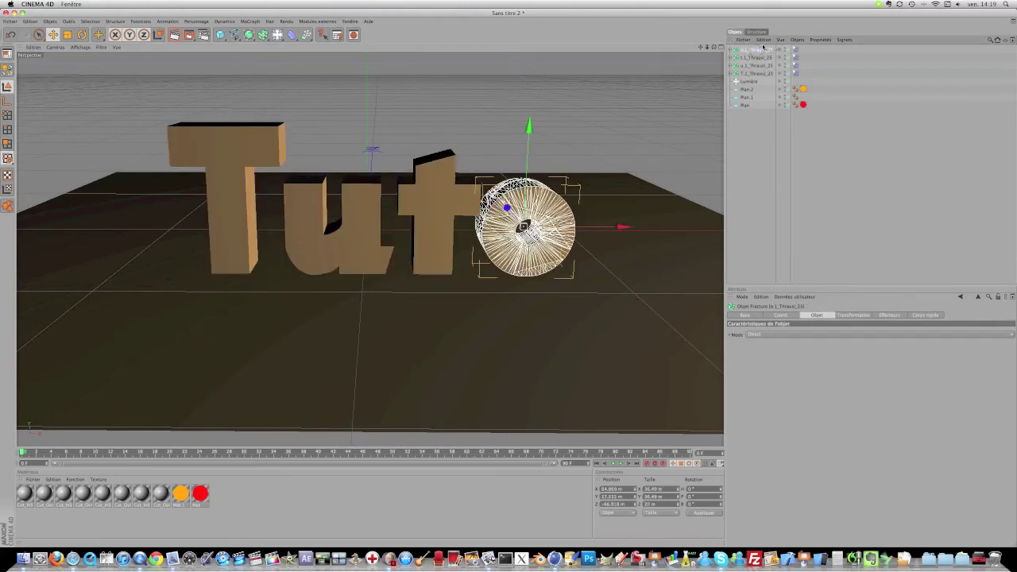
{"action": "left_click", "coordinate": [754, 73], "text": "shift"}
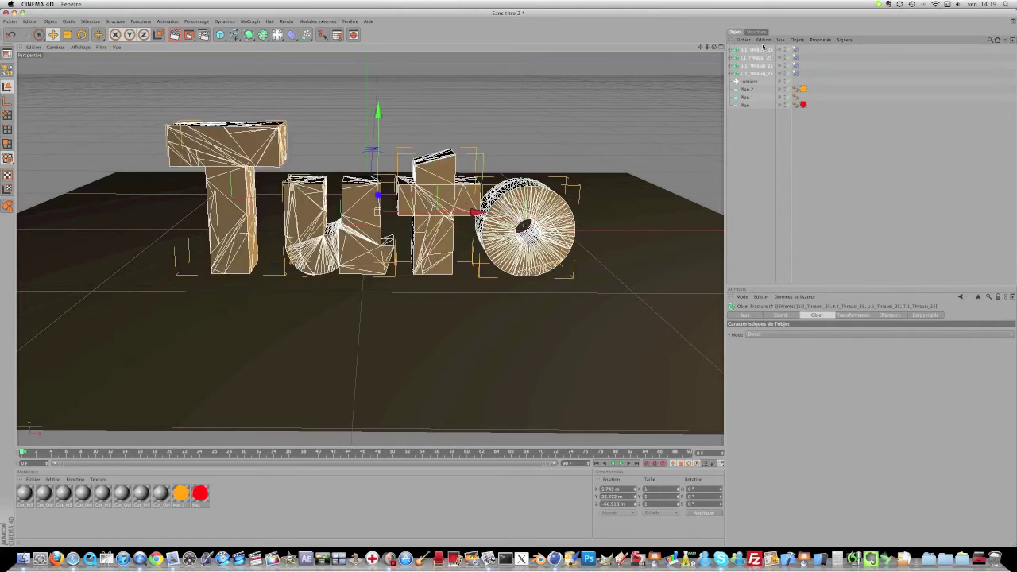
{"action": "left_click", "coordinate": [781, 316]}
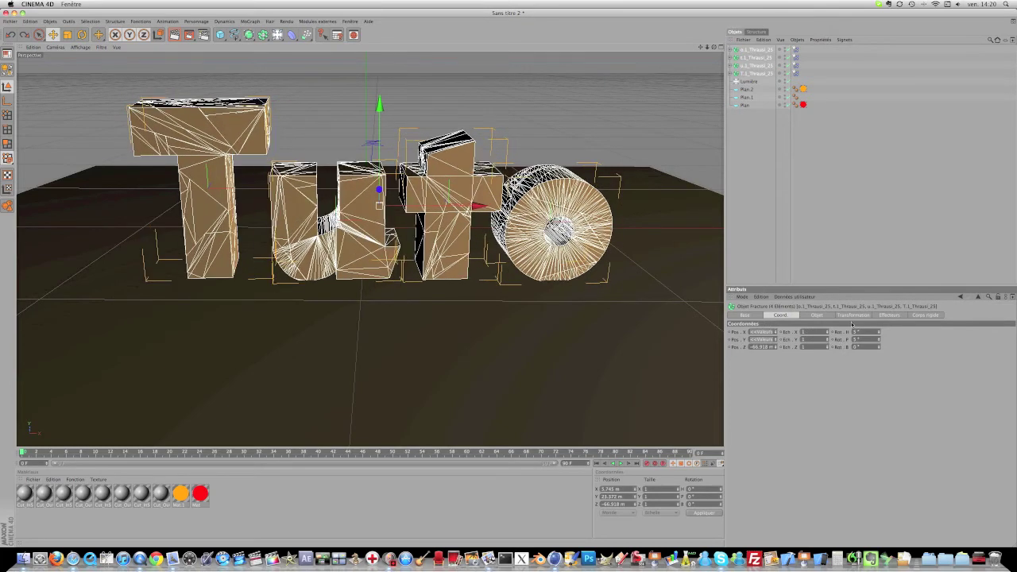
{"action": "left_click", "coordinate": [818, 315]}
{"action": "left_click", "coordinate": [852, 316]}
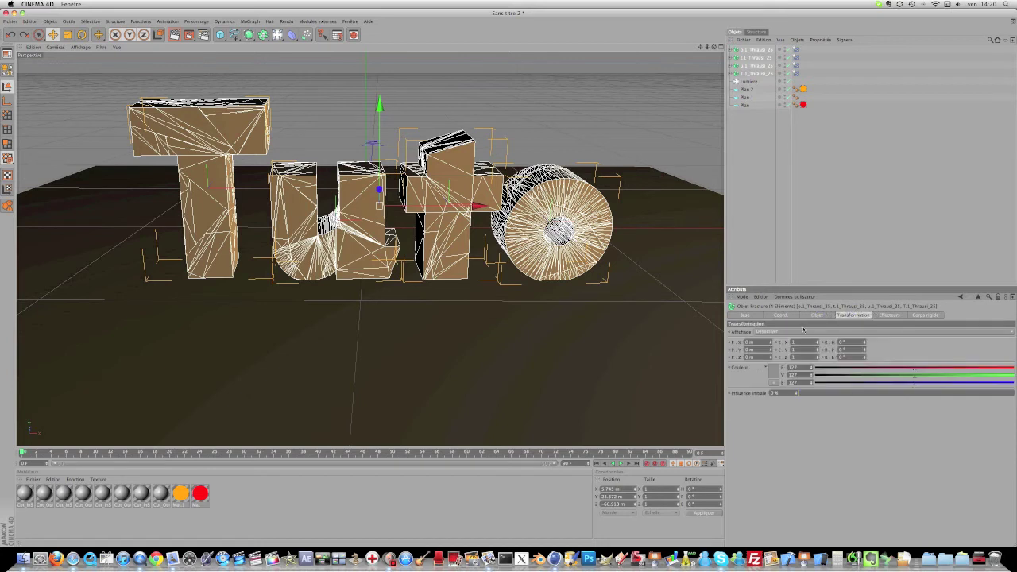
{"action": "left_click", "coordinate": [793, 315]}
{"action": "left_click", "coordinate": [850, 317]}
{"action": "left_click_drag", "start_coordinate": [836, 341], "coordinate": [844, 340]}
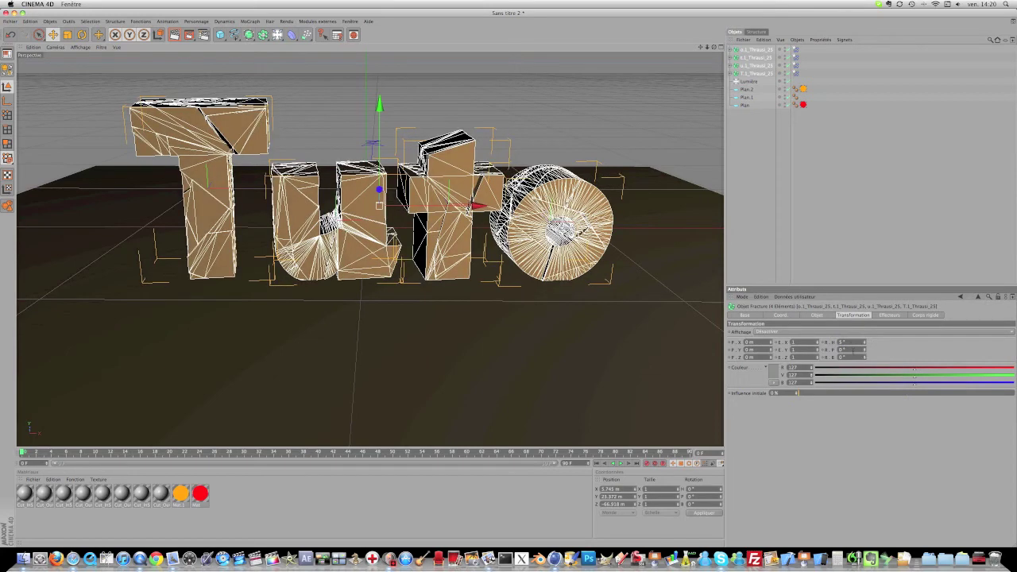
{"action": "key", "text": "Return"}
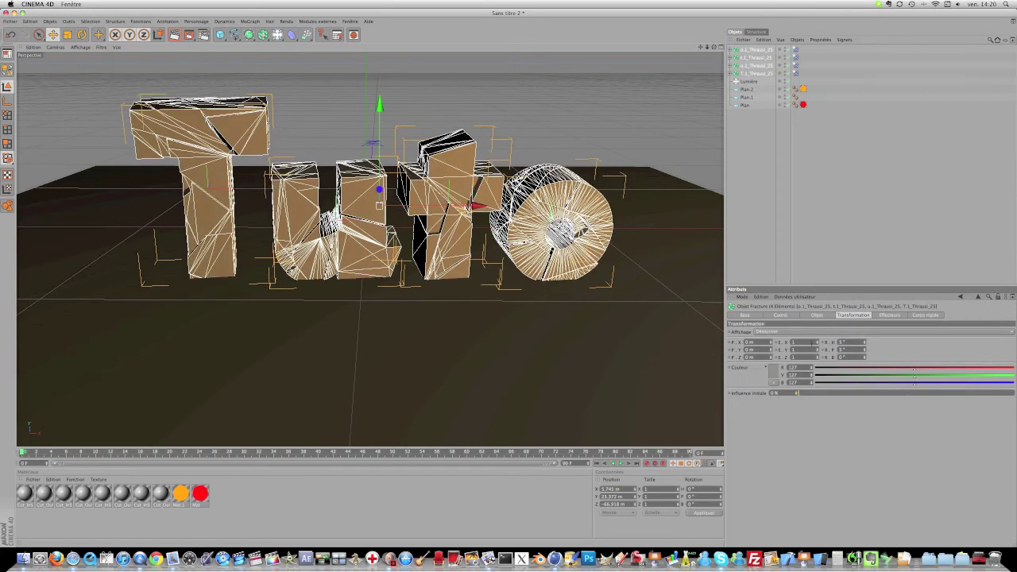
{"action": "key", "text": "Return"}
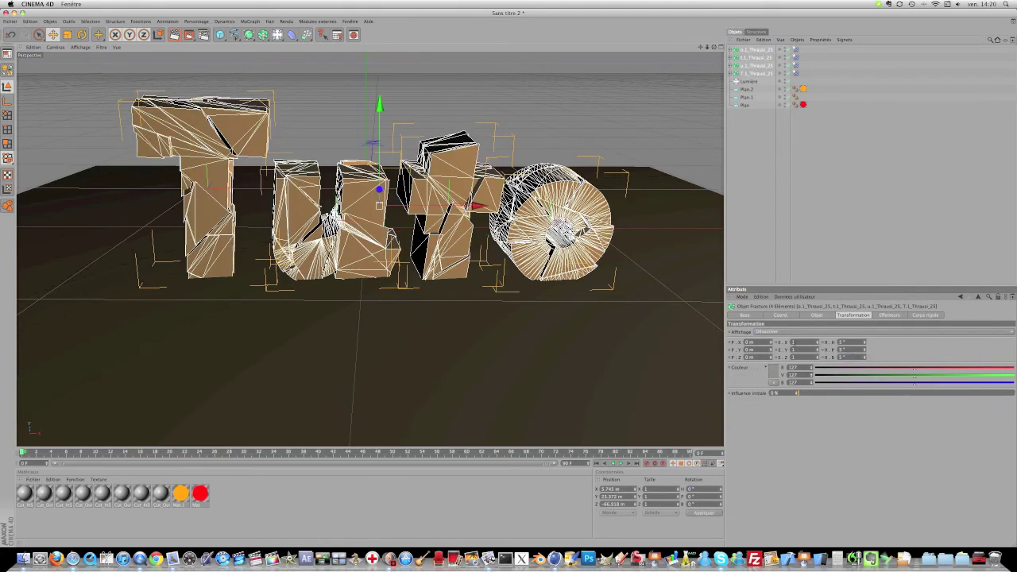
- Set the Transformation scale of the four selected fracture objects to 1.2 on X, Y and Z
{"action": "type", "text": "1.2"}
{"action": "key", "text": "Return"}
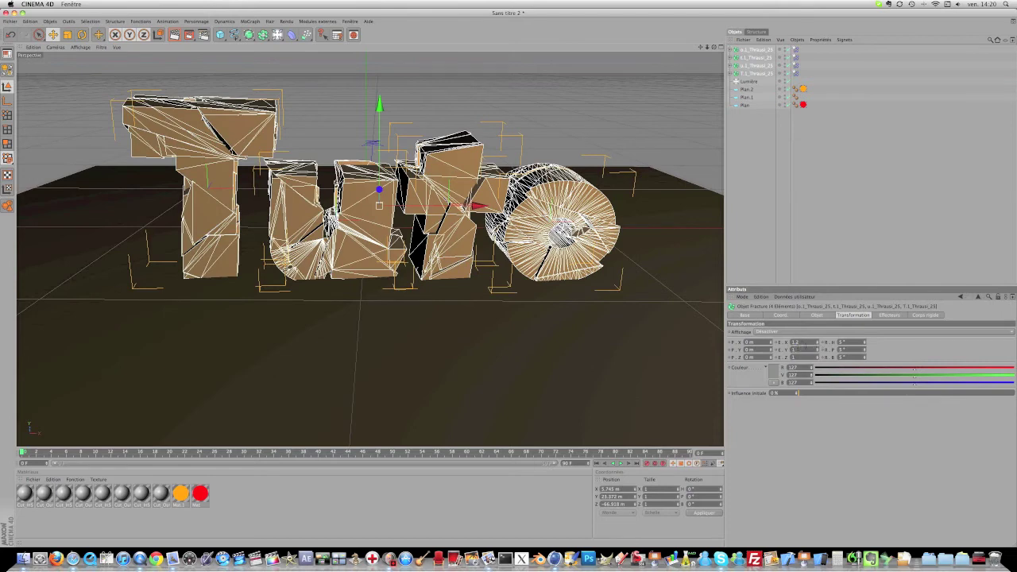
{"action": "key", "text": "Return"}
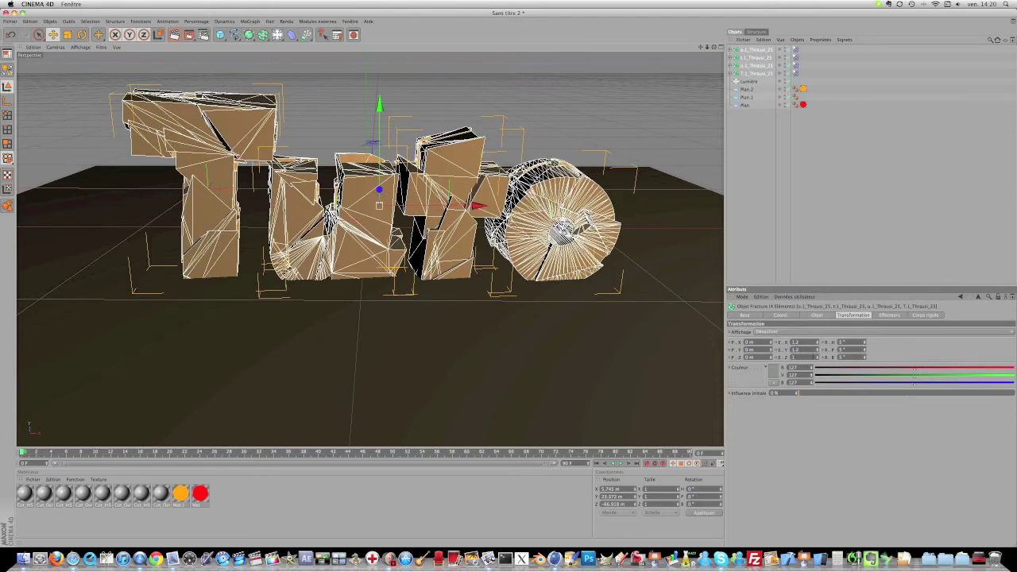
{"action": "type", "text": ".2"}
{"action": "key", "text": "Return"}
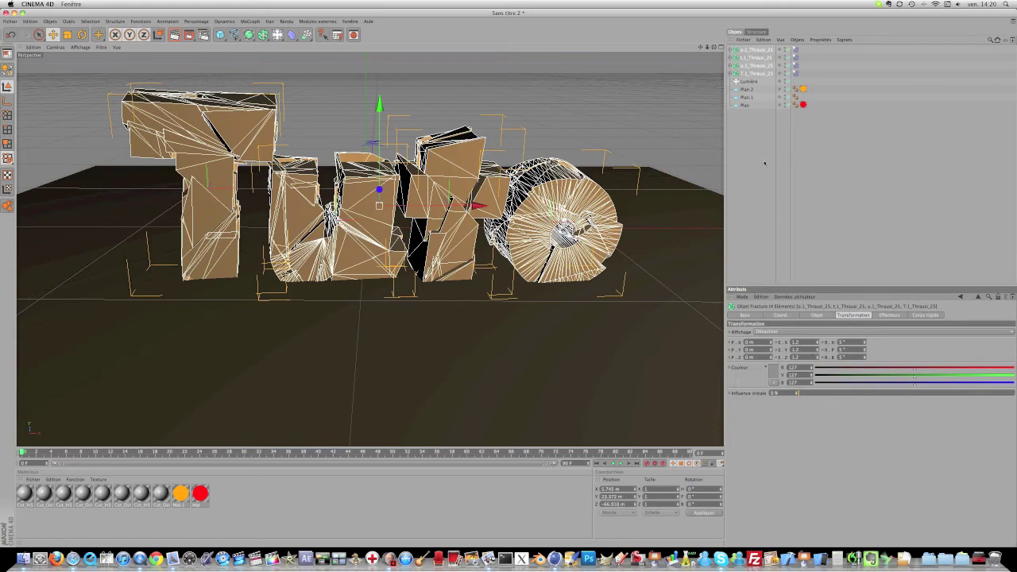
- Rotate the four fractured letters slightly to a heading of about 353.8° and bank of about 359.1°, and raise them above the floor
{"action": "key", "text": "r"}
{"action": "left_click_drag", "start_coordinate": [406, 214], "coordinate": [386, 213]}
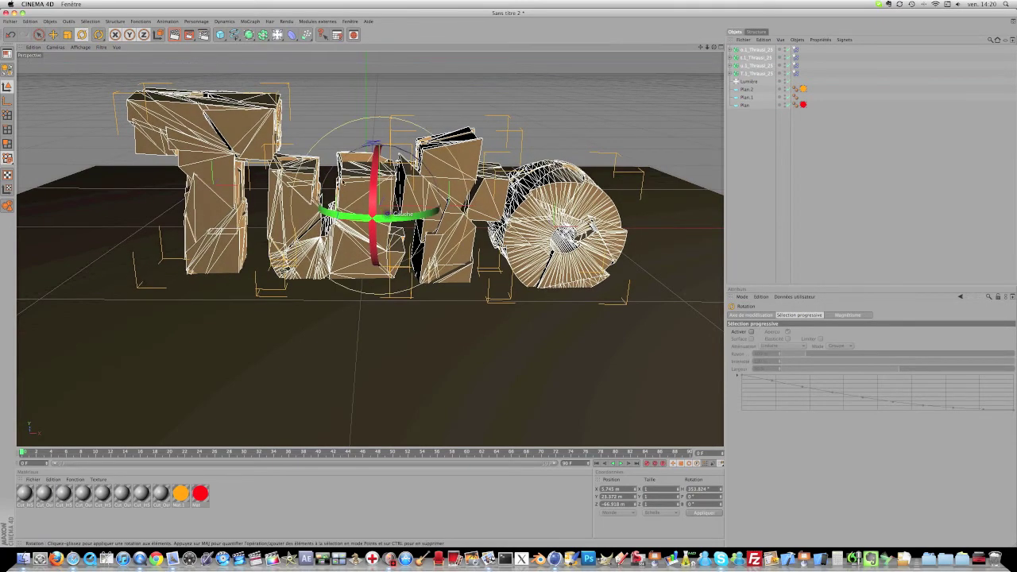
{"action": "mouse_move", "coordinate": [345, 156]}
{"action": "left_mouse_down"}
{"action": "mouse_move", "coordinate": [356, 157]}
{"action": "mouse_move", "coordinate": [343, 154]}
{"action": "left_mouse_up"}
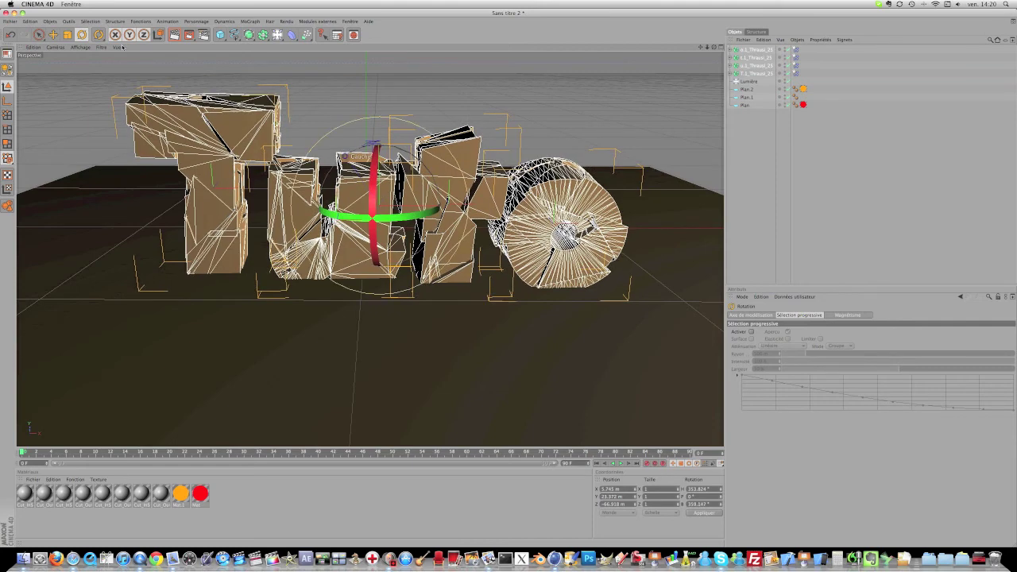
{"action": "key", "text": "e"}
{"action": "mouse_move", "coordinate": [489, 270]}
{"action": "left_mouse_down"}
{"action": "mouse_move", "coordinate": [508, 280]}
{"action": "mouse_move", "coordinate": [495, 261]}
{"action": "left_mouse_up"}
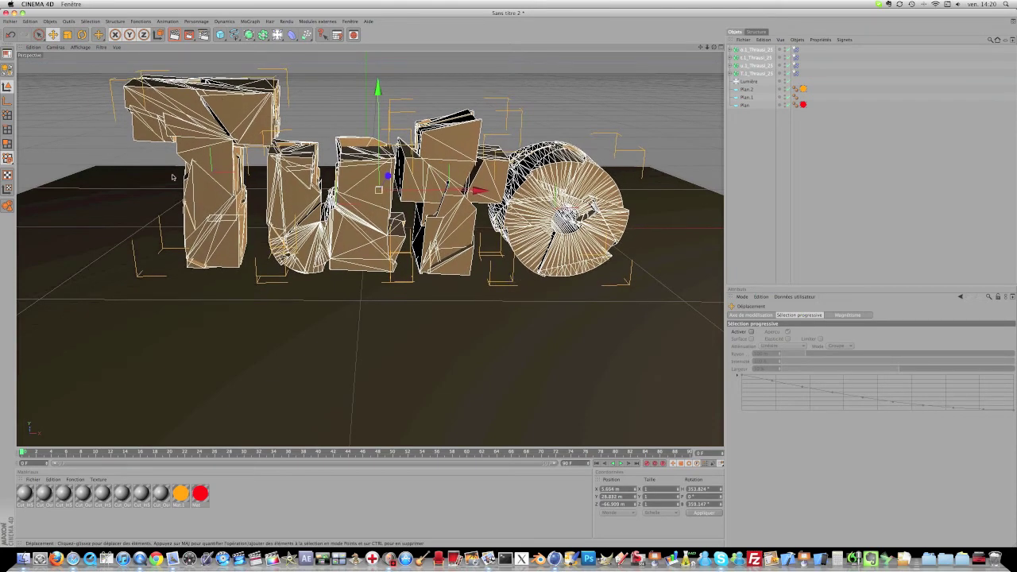
- Set the luminescence colour of the eighth material, Cut_Outside, to black and render the viewport
{"action": "double_click", "coordinate": [163, 494]}
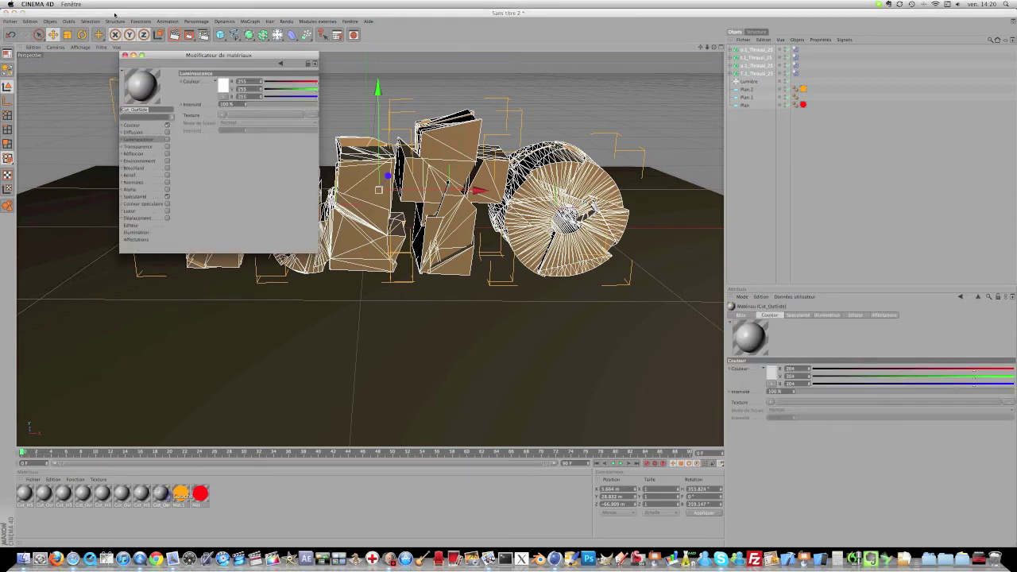
{"action": "left_click", "coordinate": [223, 85]}
{"action": "left_click_drag", "start_coordinate": [212, 83], "coordinate": [215, 101]}
{"action": "left_click", "coordinate": [237, 120]}
{"action": "left_click", "coordinate": [224, 85]}
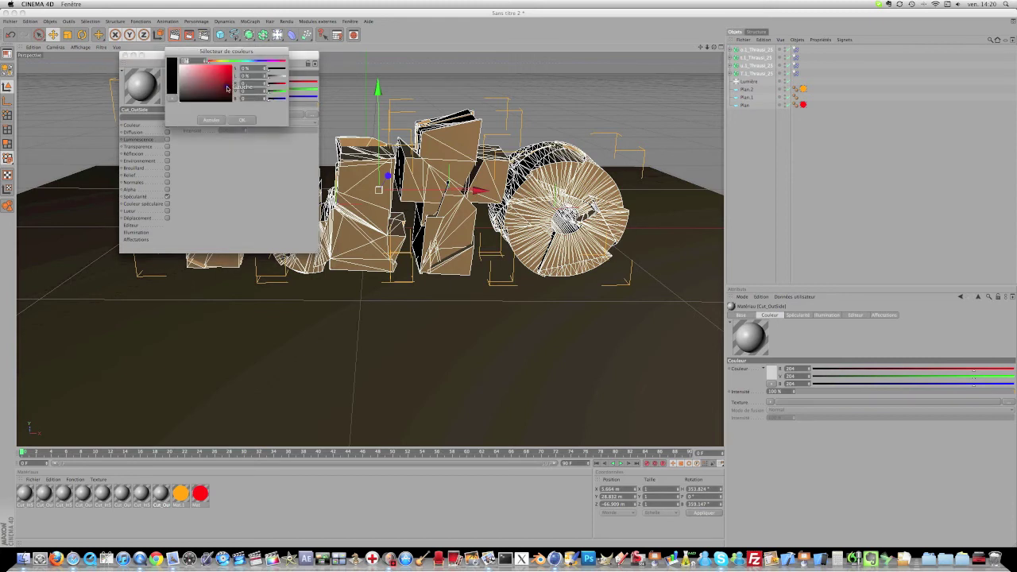
{"action": "left_click", "coordinate": [249, 123]}
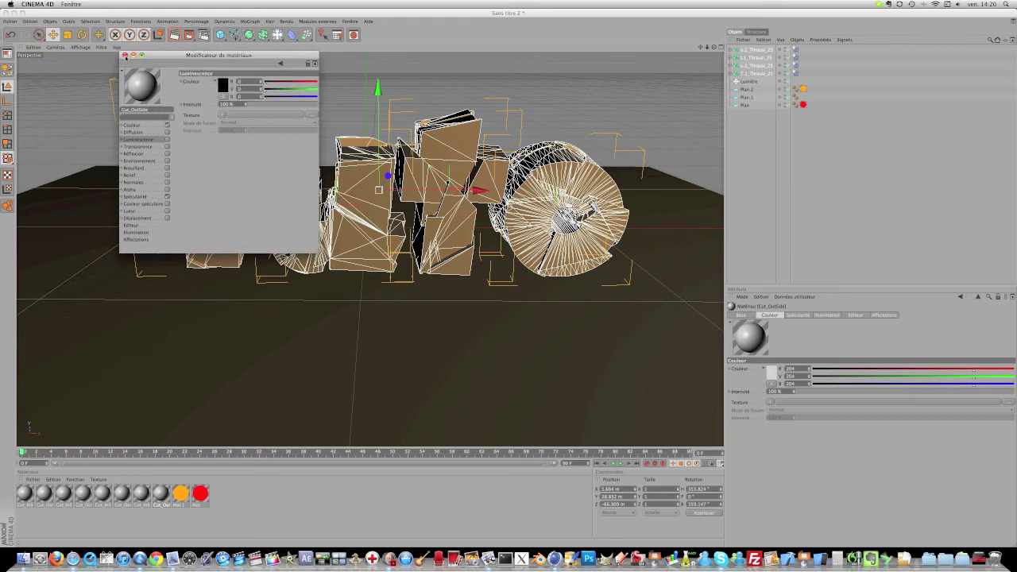
{"action": "left_click", "coordinate": [124, 55]}
{"action": "left_click", "coordinate": [174, 34]}
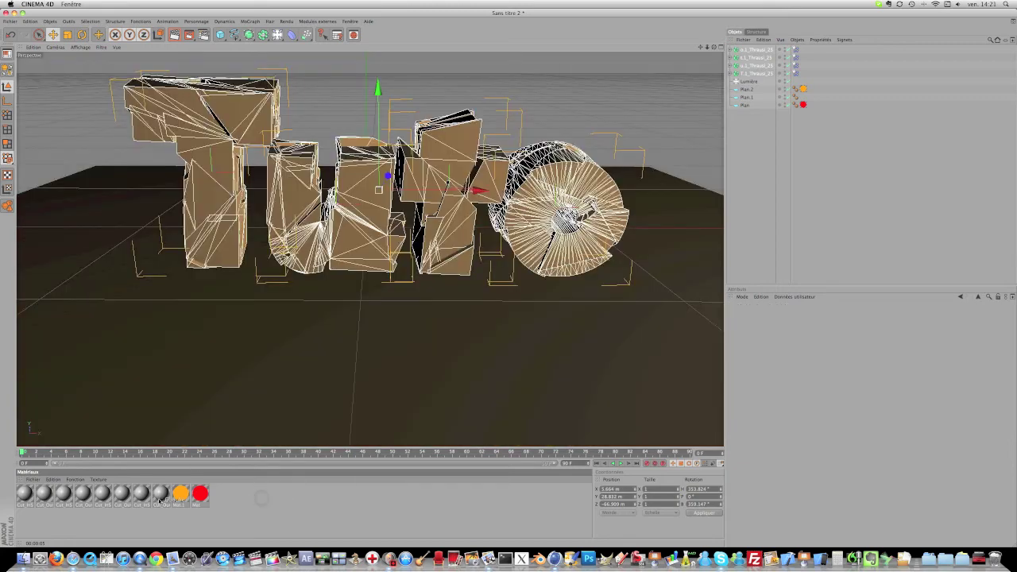
- Set the Color channel of the eighth material, Cut_Outside, to black
{"action": "double_click", "coordinate": [161, 494]}
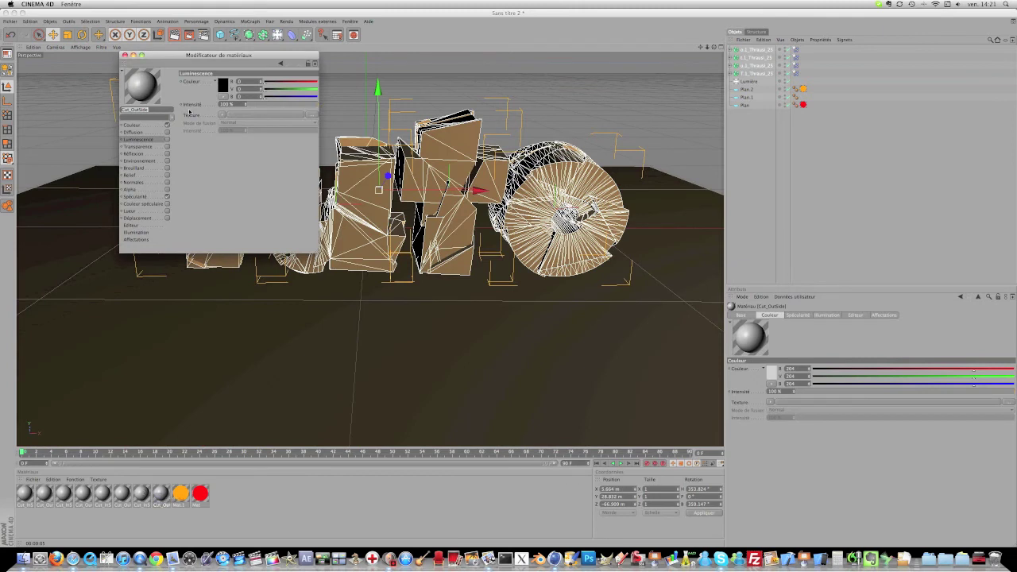
{"action": "left_click", "coordinate": [157, 125]}
{"action": "left_click", "coordinate": [222, 83]}
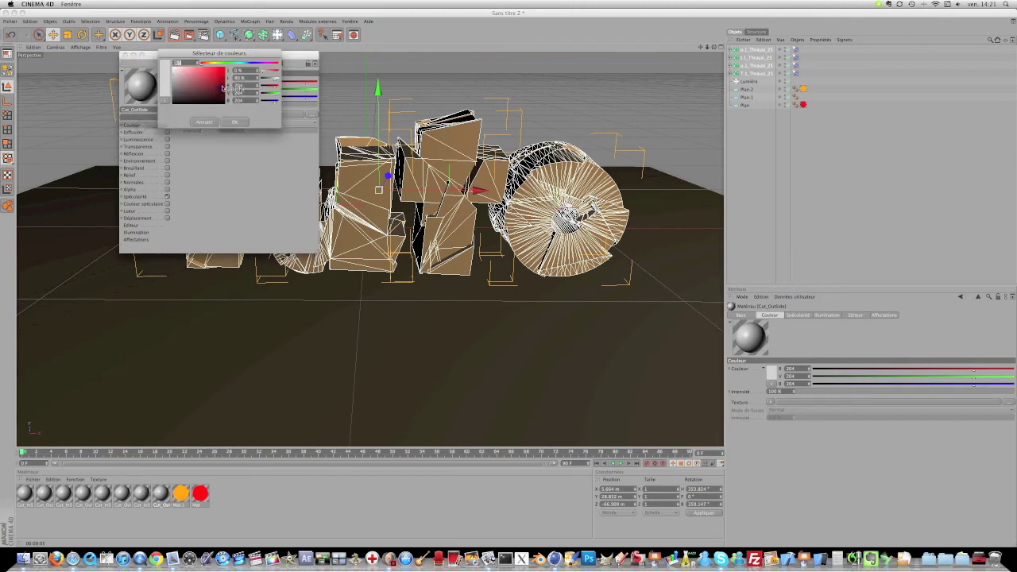
{"action": "left_click", "coordinate": [234, 125]}
{"action": "left_click", "coordinate": [125, 55]}
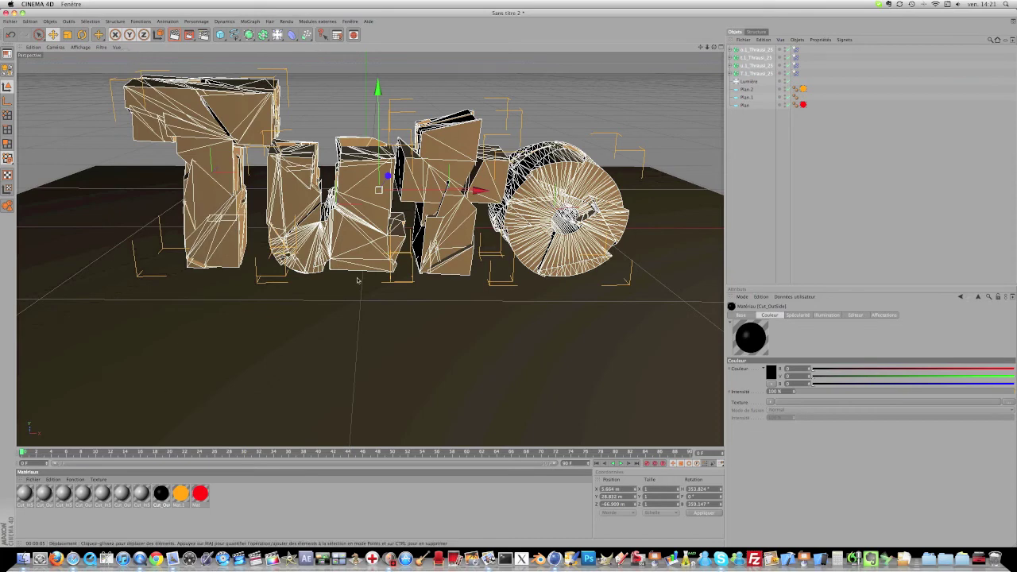
- Render the viewport with the shattered text slightly larger in the frame, and select the letter u
{"action": "scroll", "coordinate": [375, 266], "scroll_direction": "up", "scroll_amount": 2}
{"action": "scroll", "coordinate": [375, 267], "scroll_direction": "down", "scroll_amount": 2}
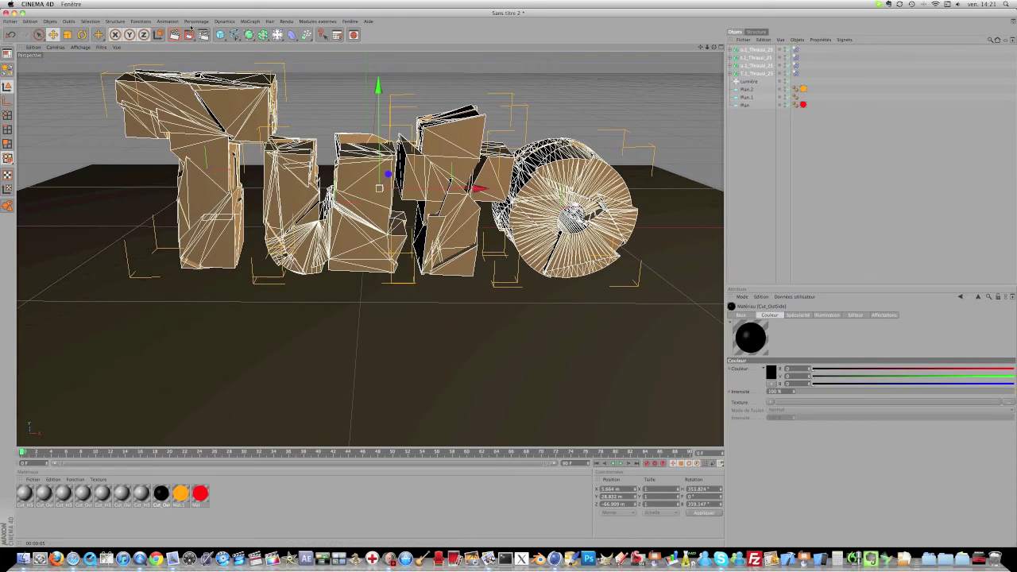
{"action": "left_click", "coordinate": [180, 35]}
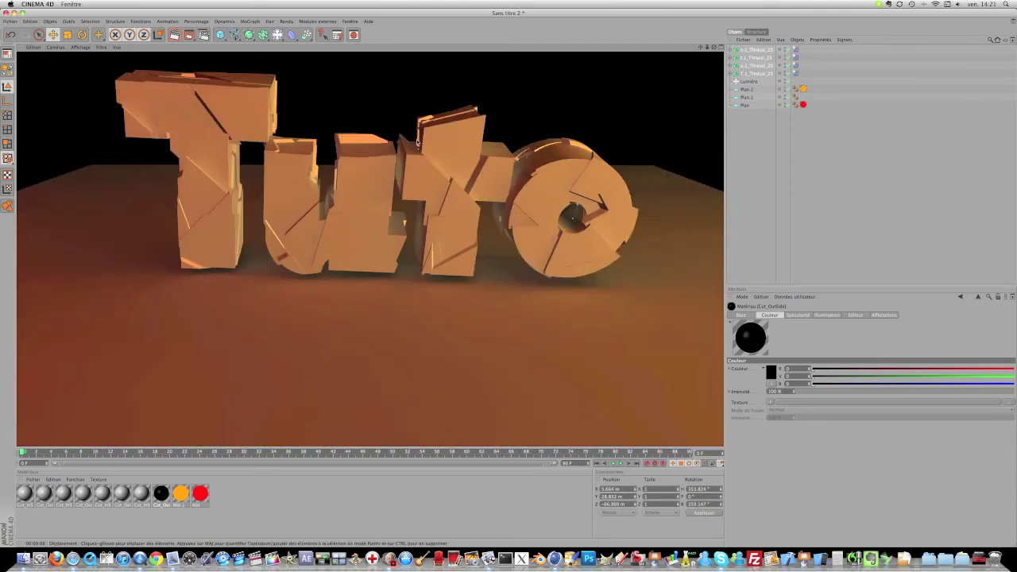
{"action": "left_click", "coordinate": [343, 204]}
- Set the colour of the seventh, sixth and fifth materials (Cut_Inside, Cut_Outside, Cut_Inside) to black
{"action": "double_click", "coordinate": [141, 493]}
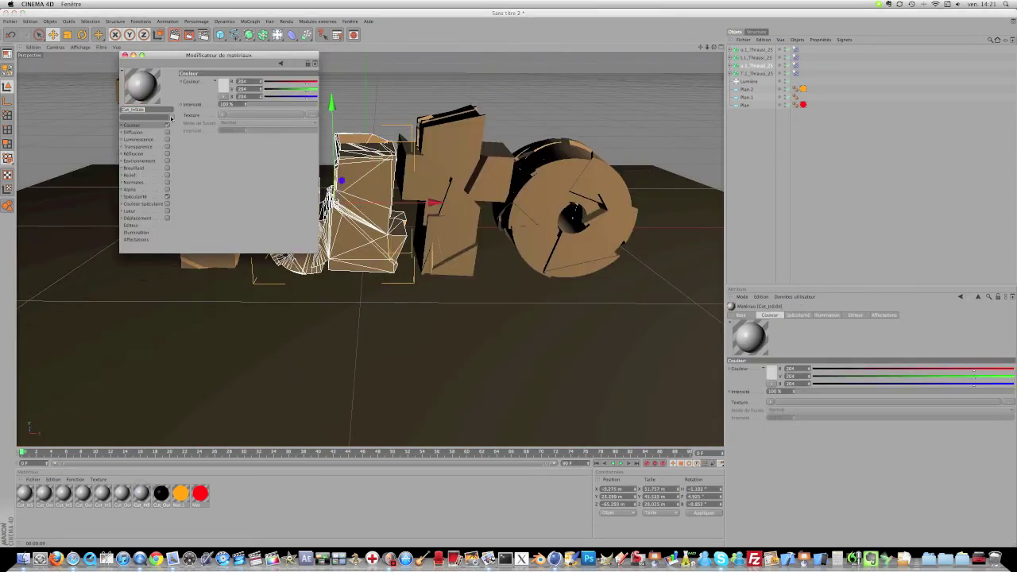
{"action": "left_click", "coordinate": [223, 87]}
{"action": "left_click", "coordinate": [179, 108]}
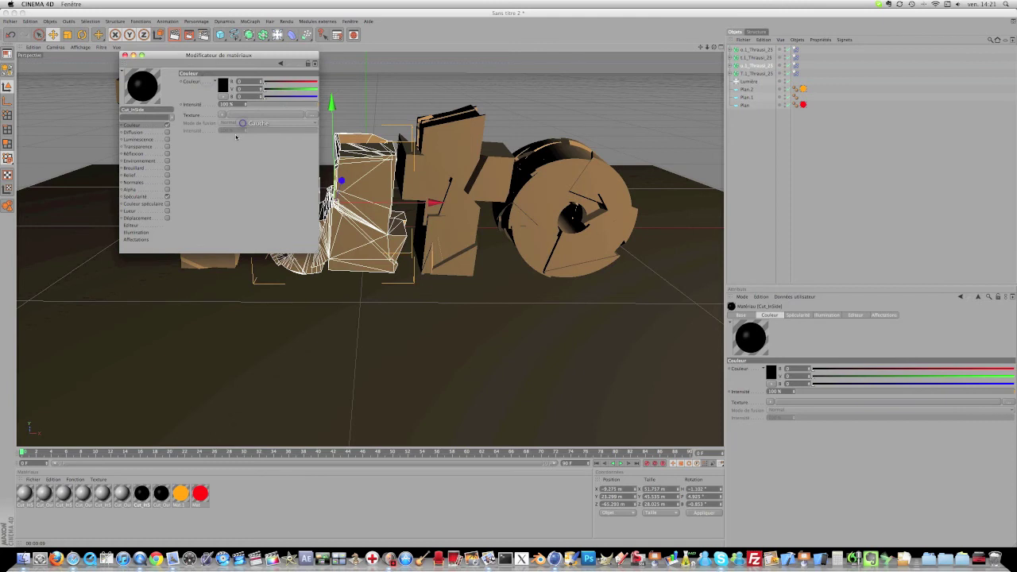
{"action": "left_click", "coordinate": [121, 493]}
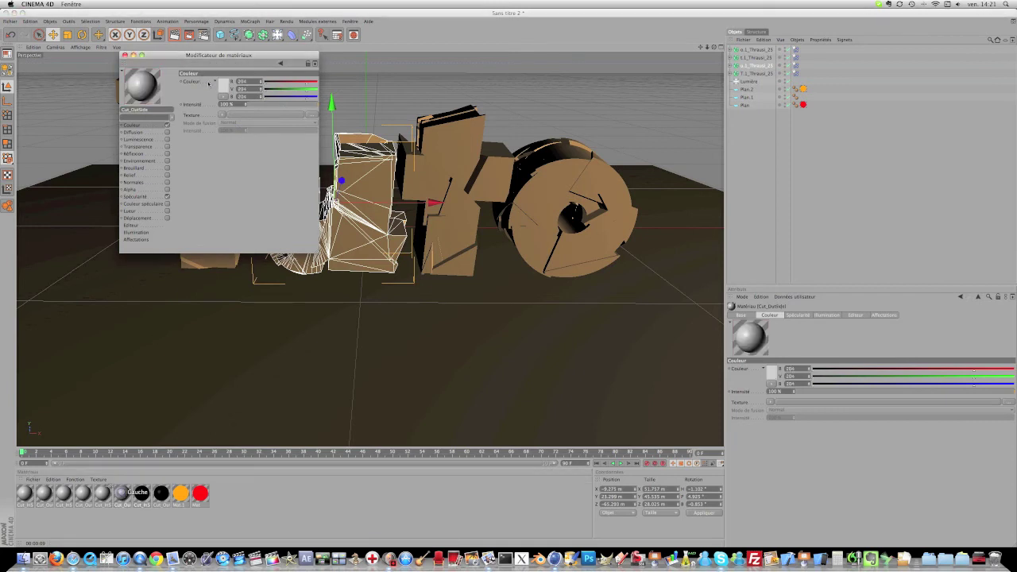
{"action": "left_click", "coordinate": [223, 85]}
{"action": "left_click", "coordinate": [245, 117]}
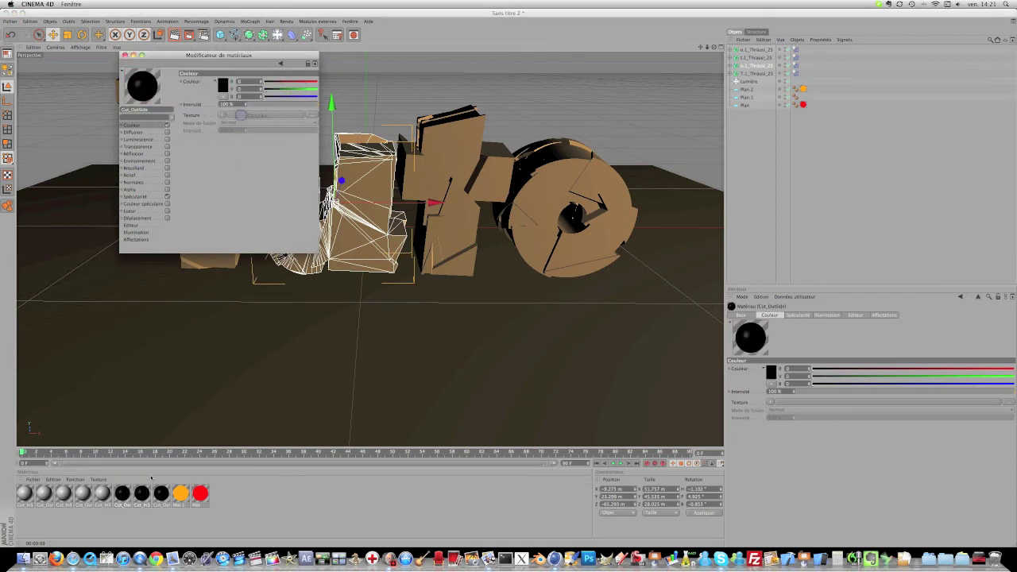
{"action": "left_click", "coordinate": [101, 493]}
{"action": "left_click", "coordinate": [223, 82]}
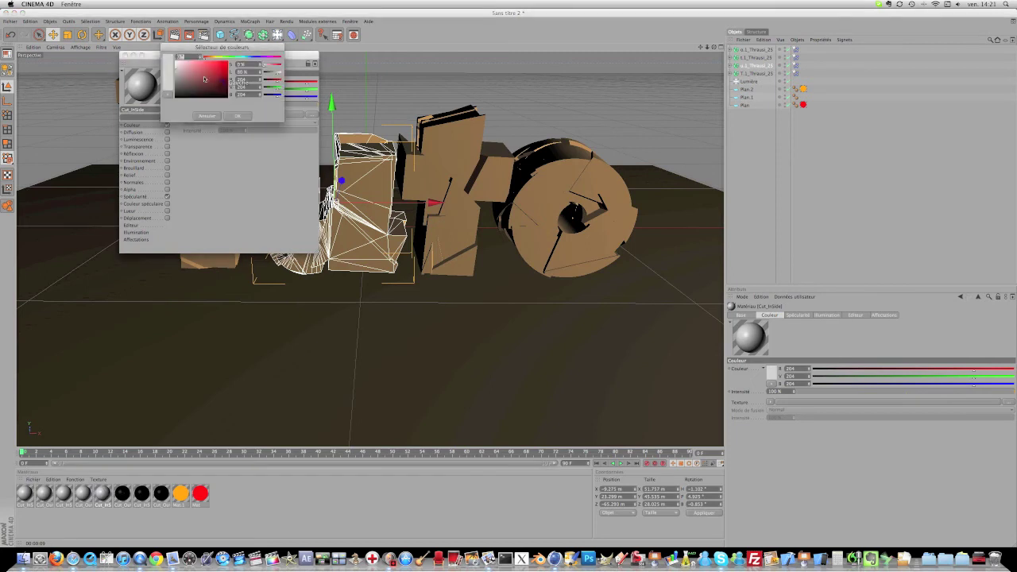
{"action": "left_click", "coordinate": [246, 117]}
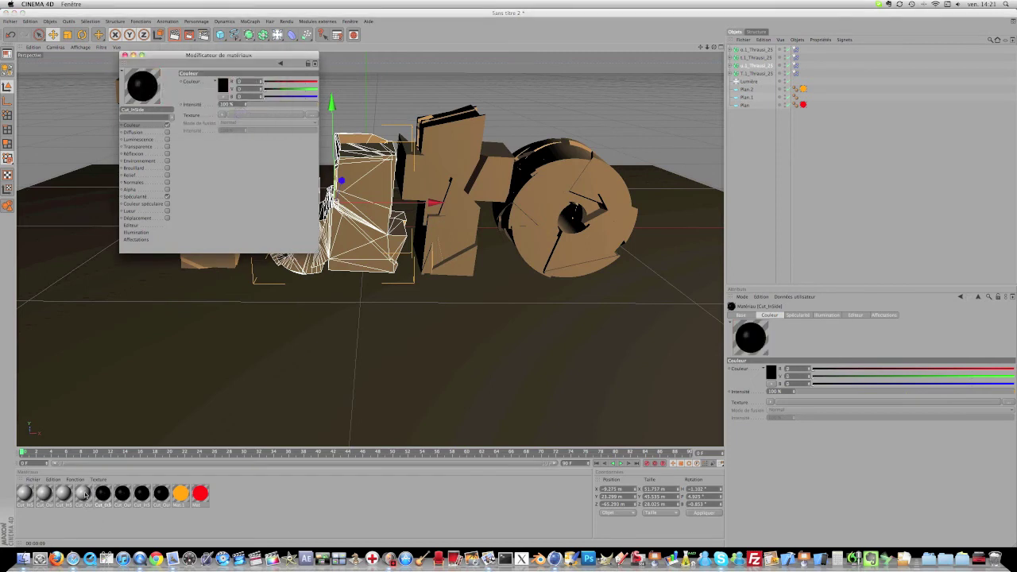
- Set the colour of the fourth material, Cut_Outside, and the third material, Cut_Inside, to black
{"action": "left_click", "coordinate": [83, 493]}
{"action": "left_click", "coordinate": [223, 81]}
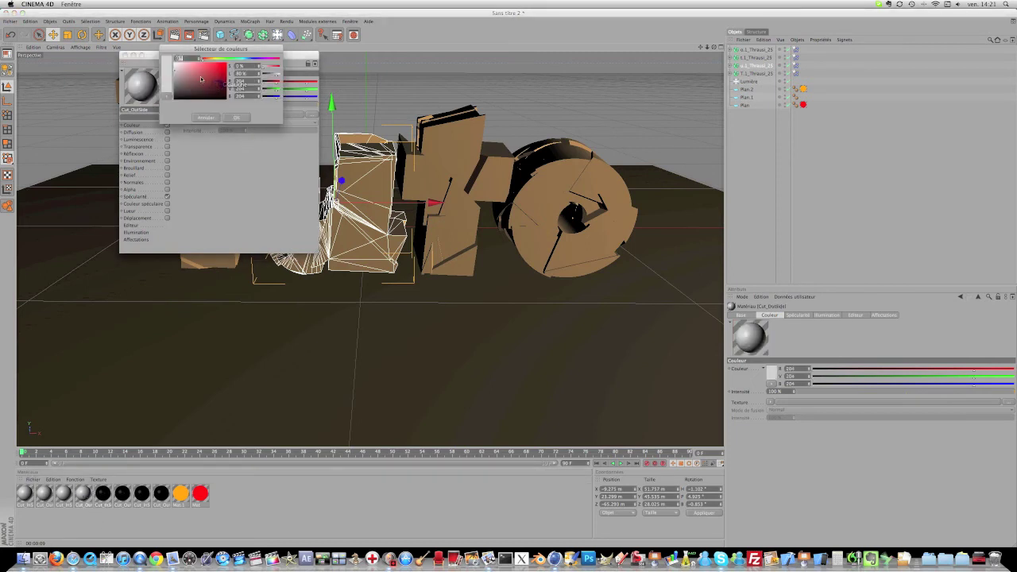
{"action": "left_click", "coordinate": [236, 117]}
{"action": "left_click", "coordinate": [63, 493]}
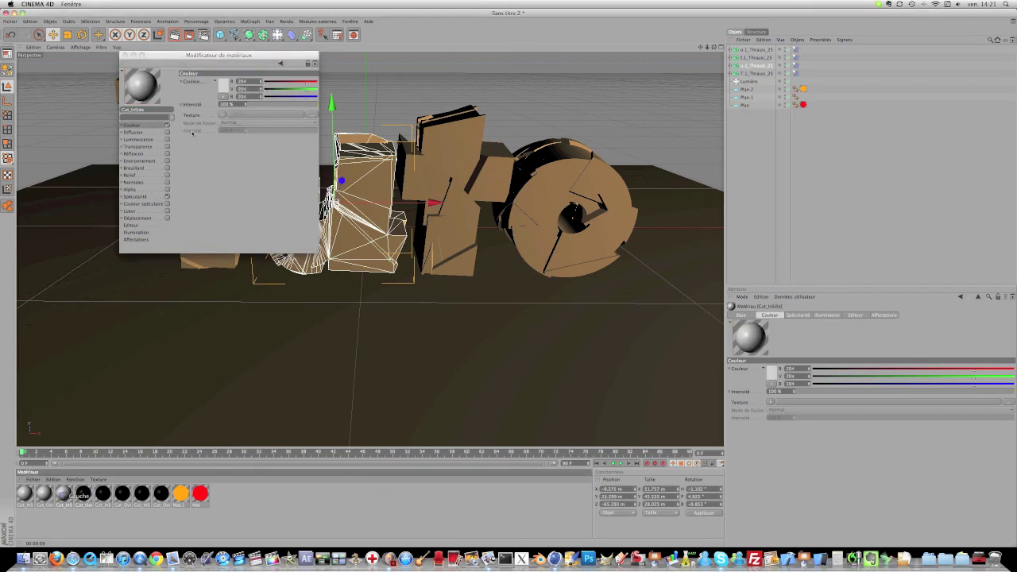
{"action": "left_click", "coordinate": [224, 82]}
{"action": "left_click", "coordinate": [241, 117]}
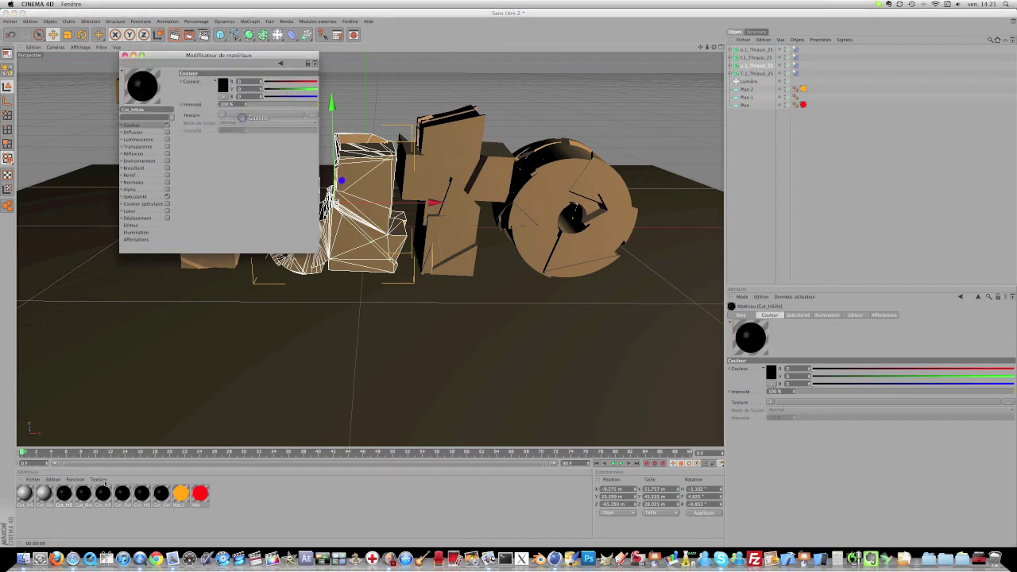
- Try black as the colour of the second material, Cut_Outside, and select the first material
{"action": "left_click", "coordinate": [43, 493]}
{"action": "left_click", "coordinate": [223, 81]}
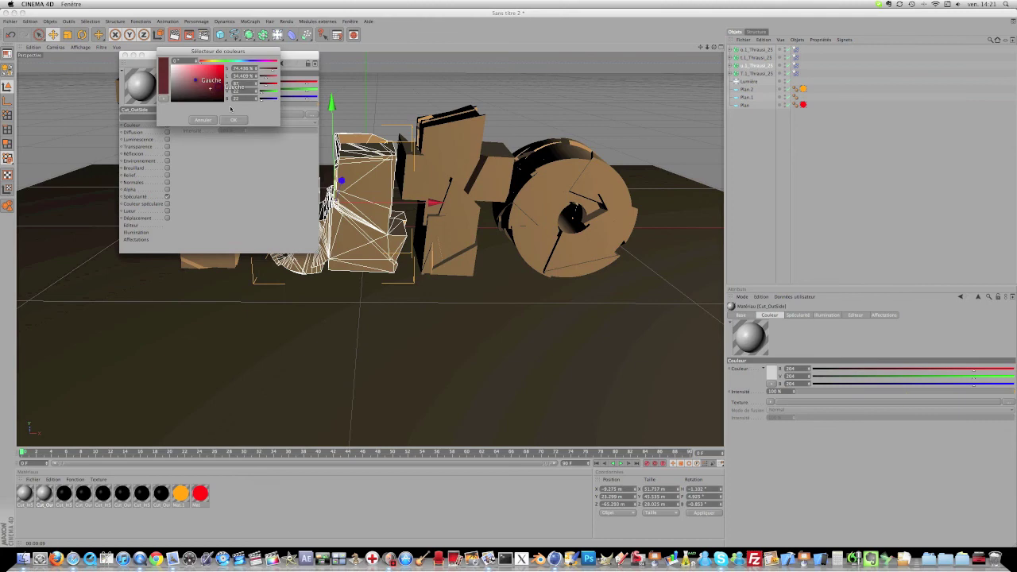
{"action": "left_click", "coordinate": [239, 117]}
{"action": "left_click", "coordinate": [25, 493]}
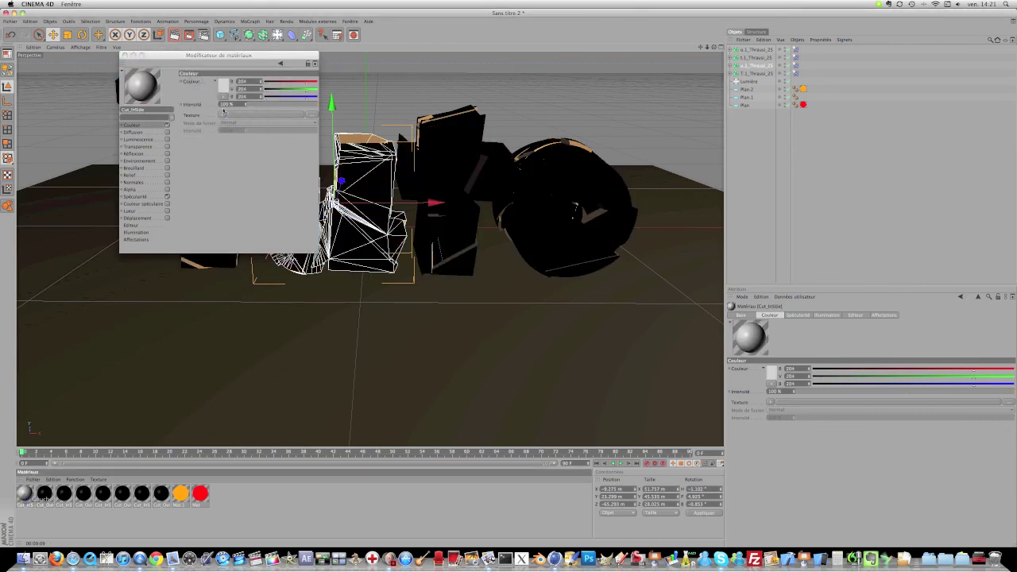
- Set the colour of the second material, Cut_Outside, to white
{"action": "left_click", "coordinate": [43, 493]}
{"action": "left_click", "coordinate": [224, 83]}
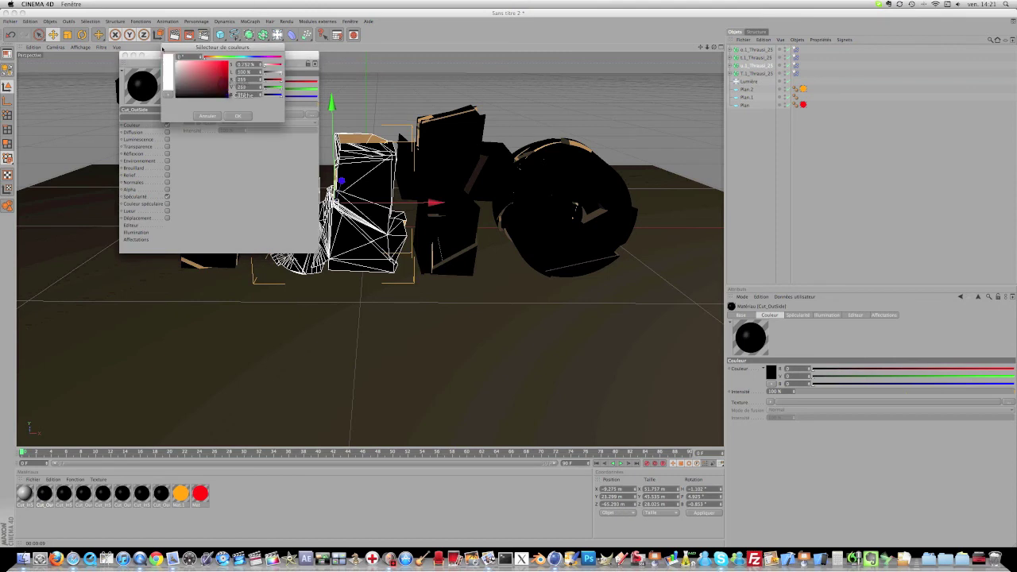
{"action": "left_click", "coordinate": [231, 115]}
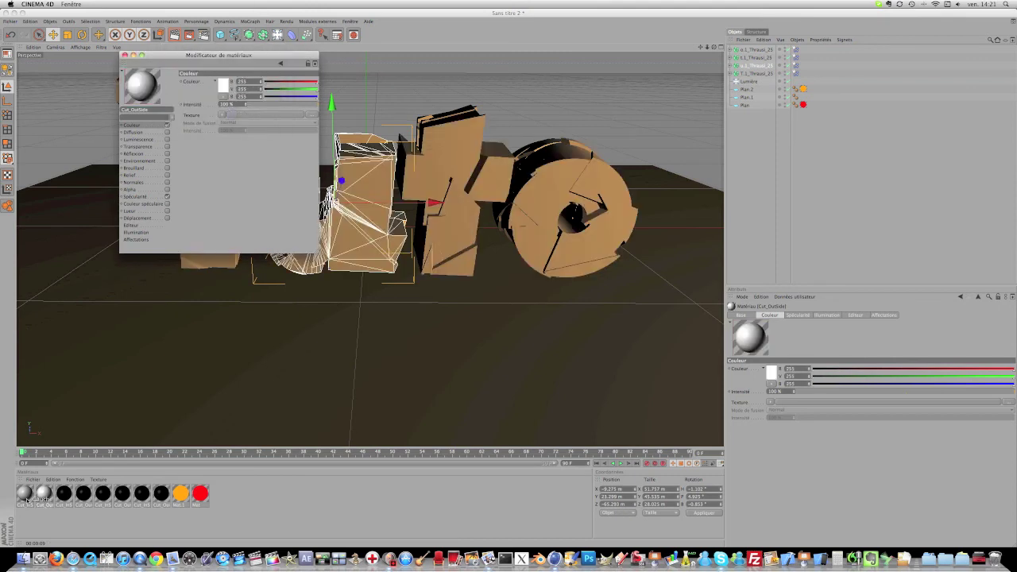
- Set the colour of the first material, Cut_Inside, to black and render the viewport
{"action": "left_click", "coordinate": [226, 86]}
{"action": "left_click", "coordinate": [199, 83]}
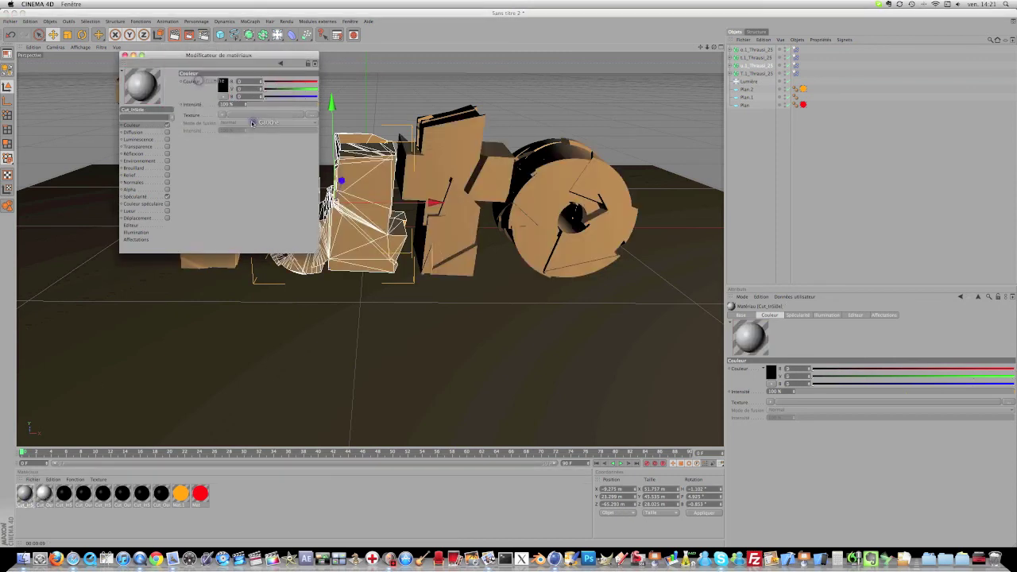
{"action": "left_click", "coordinate": [124, 55]}
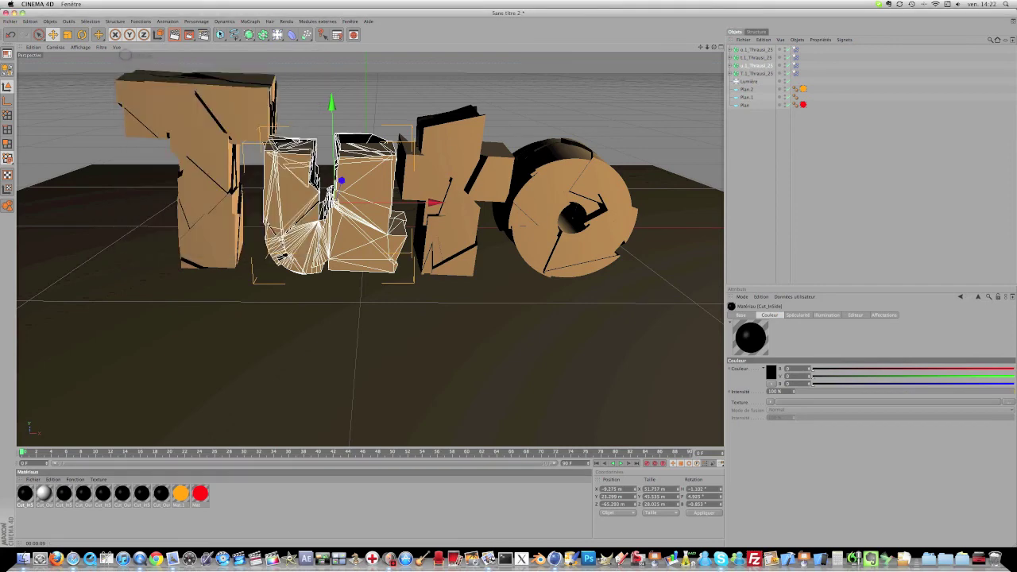
{"action": "left_click", "coordinate": [174, 34]}
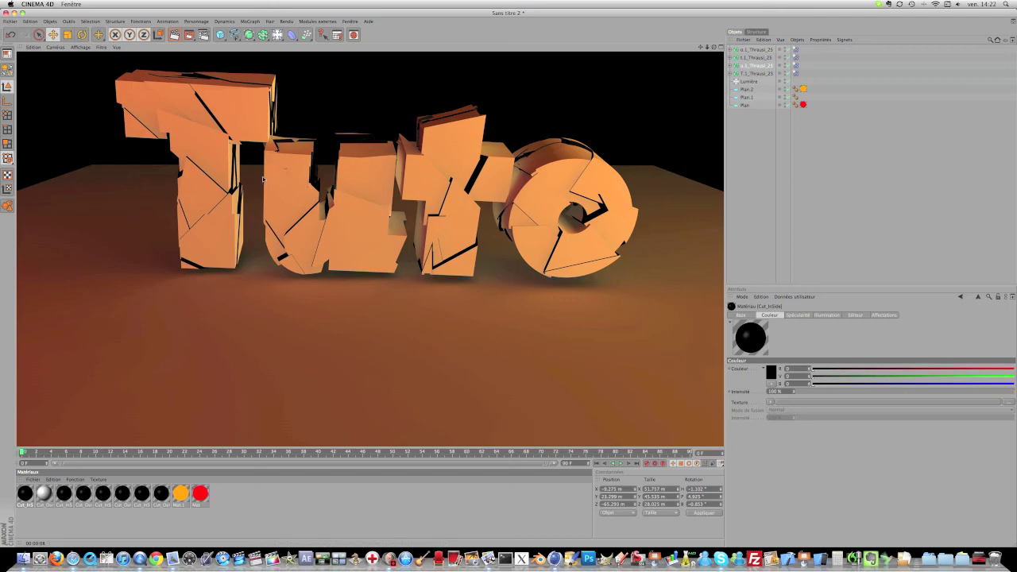
- Select the four Thrausi fracture objects and render the scene to the Picture Viewer
{"action": "left_click", "coordinate": [397, 297]}
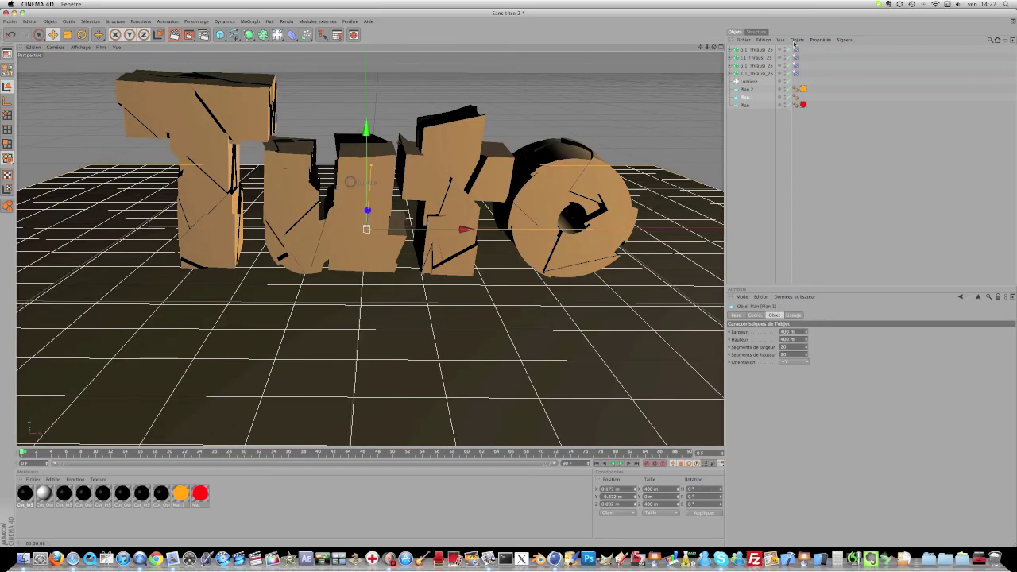
{"action": "left_click", "coordinate": [766, 48]}
{"action": "key", "text": "shift+Down"}
{"action": "key", "text": "shift+Down"}
{"action": "key", "text": "shift+Down"}
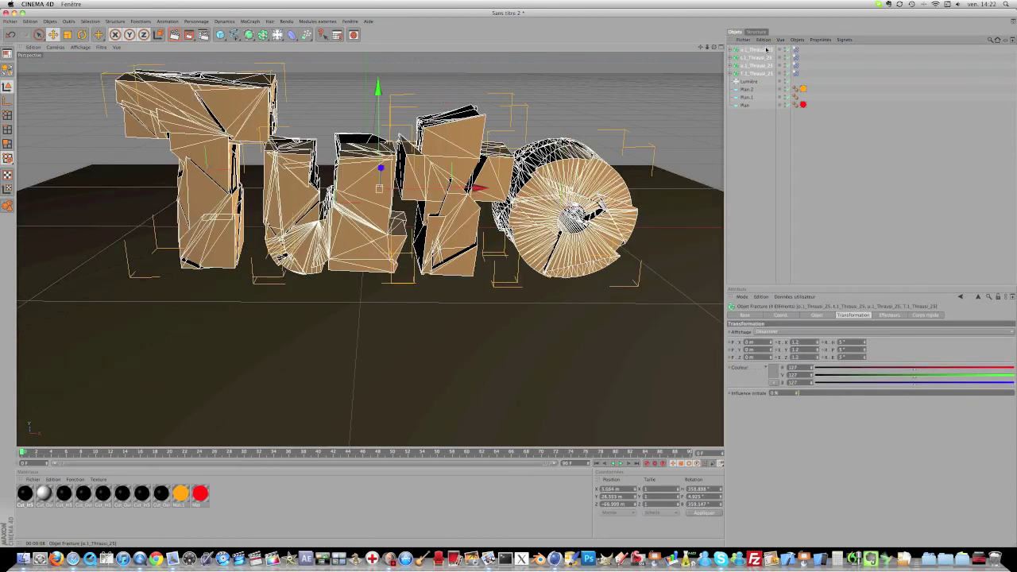
{"action": "left_click", "coordinate": [193, 33]}
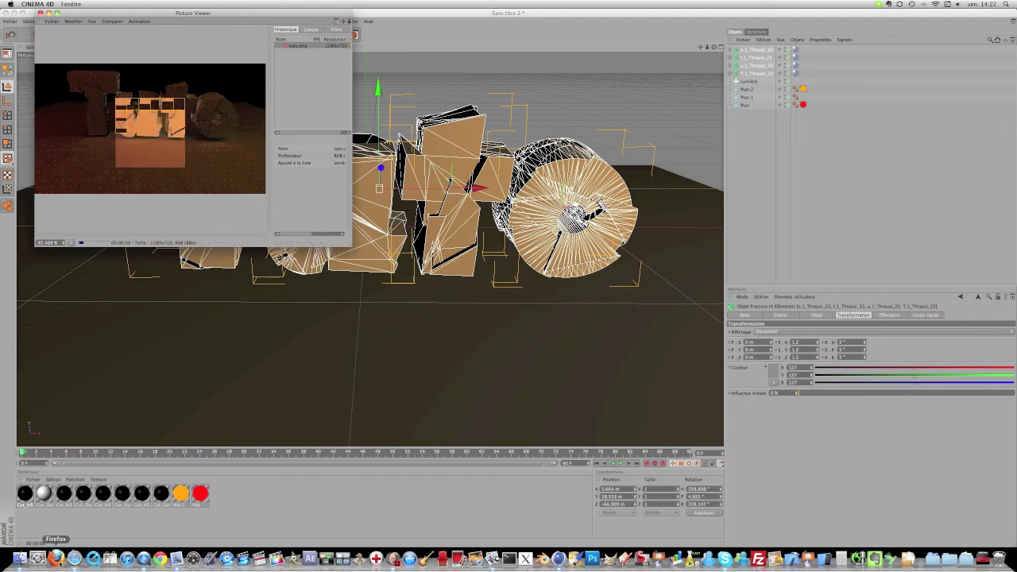
- Switch to Safari and open the YouTube bookmark
{"action": "left_click", "coordinate": [75, 558]}
{"action": "left_click", "coordinate": [467, 36]}
{"action": "left_click", "coordinate": [486, 60]}
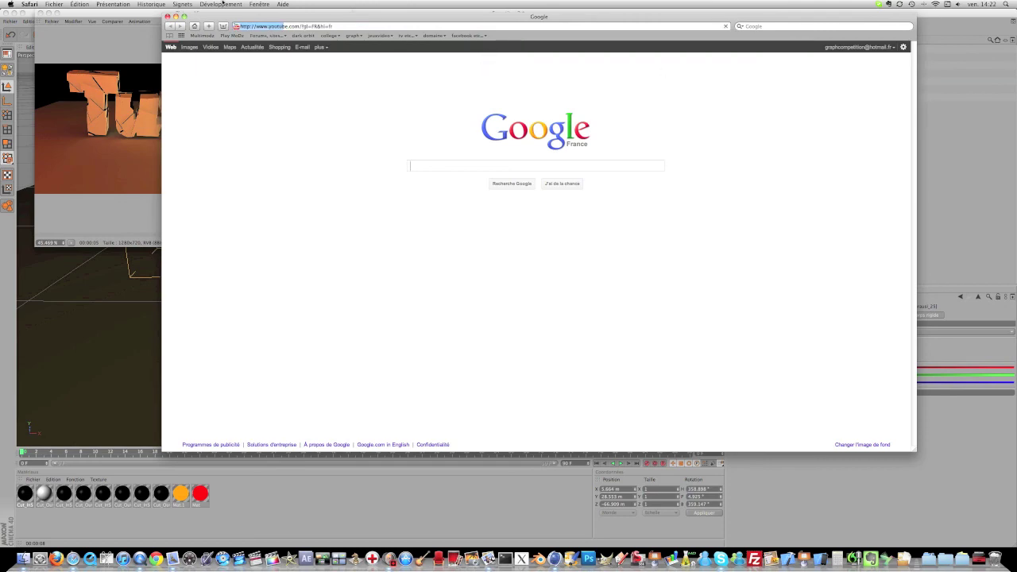
- Open the signed-in account's GraphCompetition channel page and pause its featured video
{"action": "left_click", "coordinate": [659, 57]}
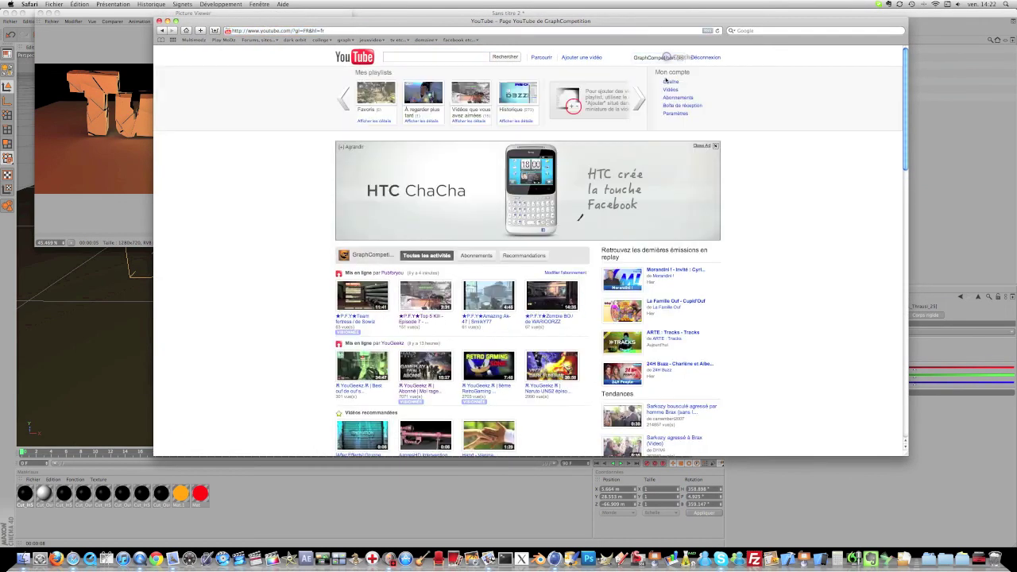
{"action": "left_click", "coordinate": [667, 81]}
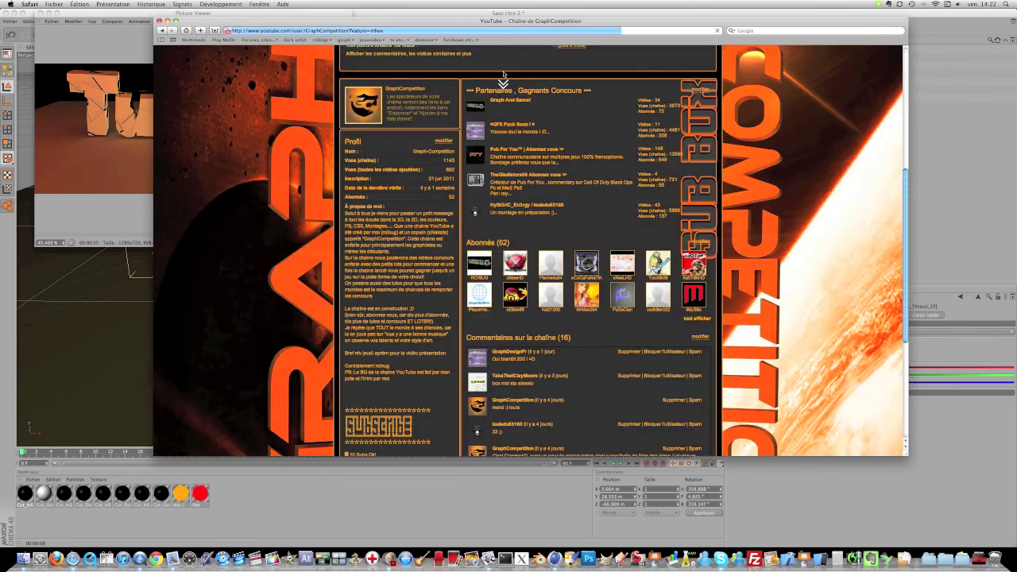
{"action": "scroll", "coordinate": [546, 120], "scroll_direction": "down", "scroll_amount": 5}
{"action": "scroll", "coordinate": [547, 119], "scroll_direction": "up", "scroll_amount": 5}
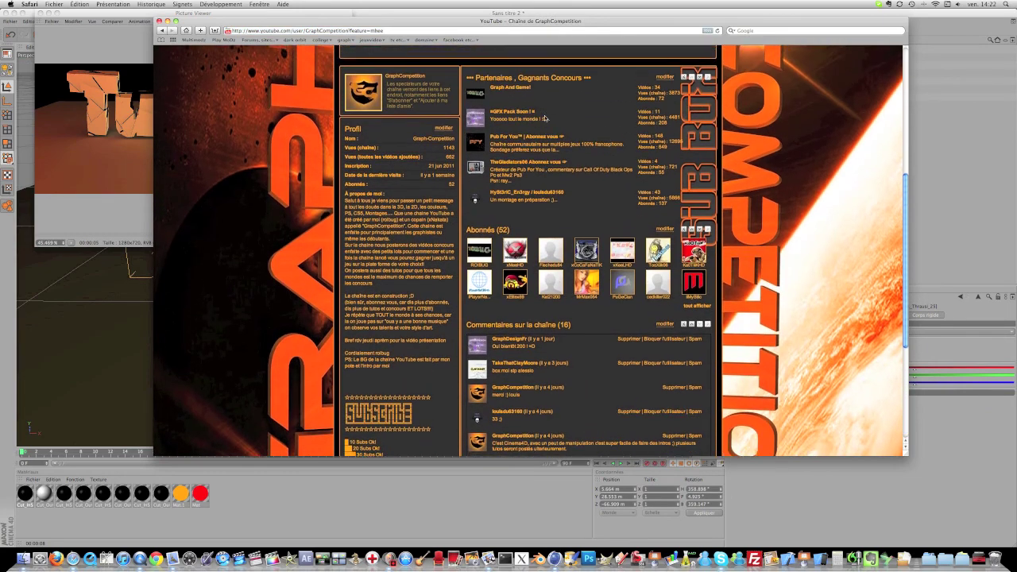
{"action": "scroll", "coordinate": [545, 117], "scroll_direction": "up", "scroll_amount": 5}
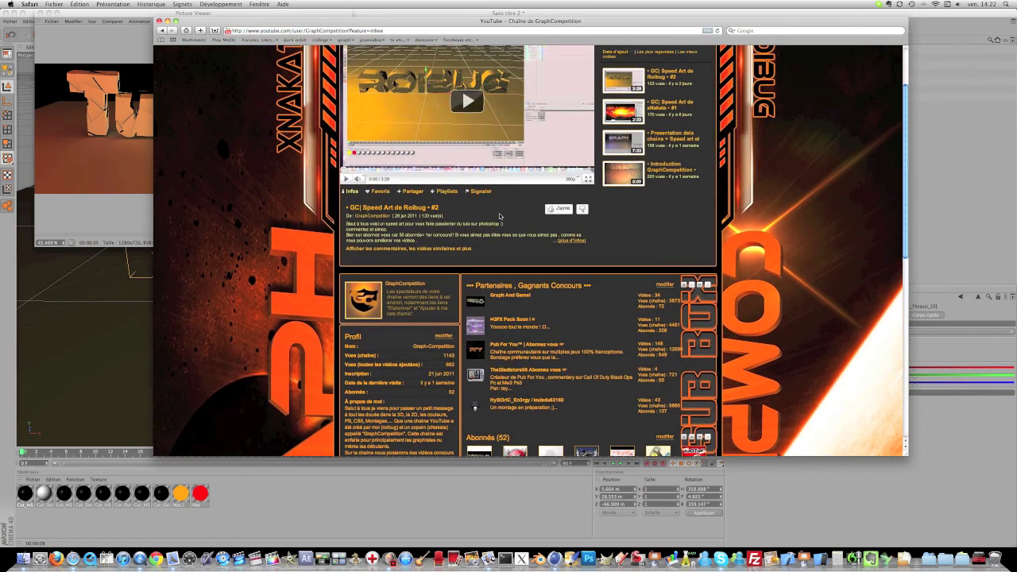
{"action": "left_click", "coordinate": [435, 114]}
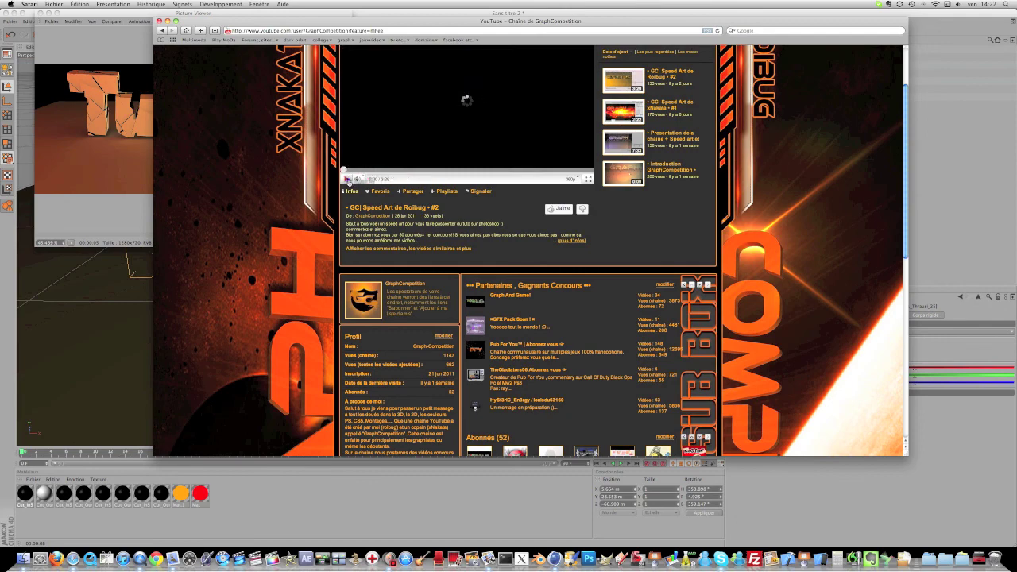
- Examine the channel's subscriber milestone list and highlight the contest entry beside the 50 Subs milestone
{"action": "scroll", "coordinate": [347, 180], "scroll_direction": "down", "scroll_amount": 1}
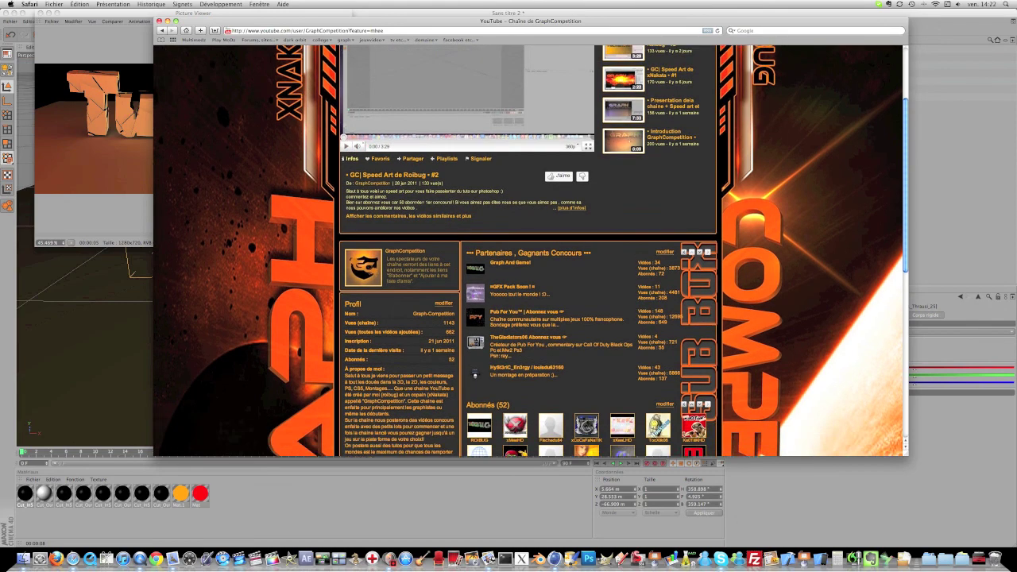
{"action": "scroll", "coordinate": [445, 306], "scroll_direction": "up", "scroll_amount": 3}
{"action": "scroll", "coordinate": [447, 301], "scroll_direction": "down", "scroll_amount": 5}
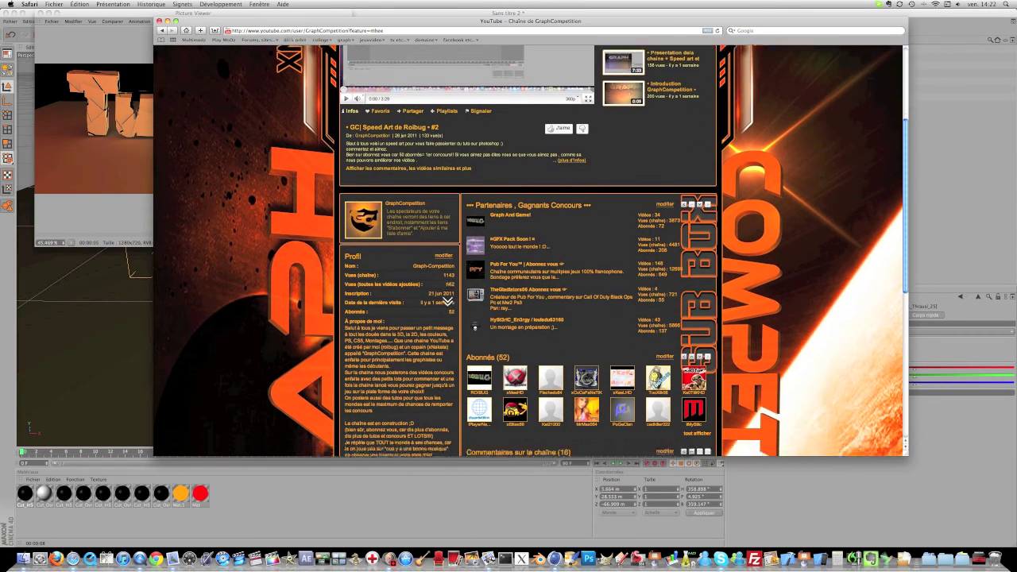
{"action": "scroll", "coordinate": [447, 301], "scroll_direction": "down", "scroll_amount": 5}
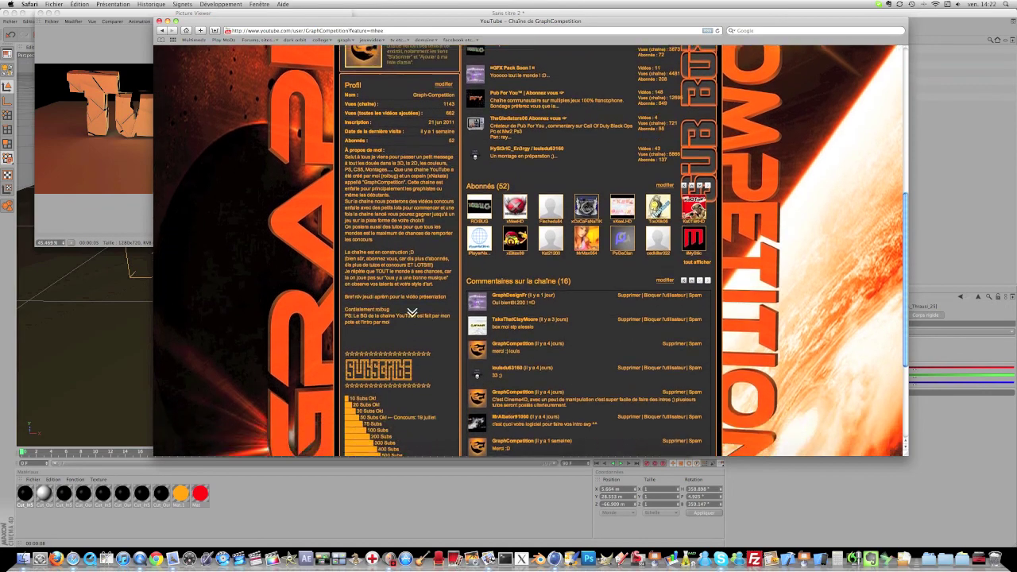
{"action": "scroll", "coordinate": [411, 312], "scroll_direction": "down", "scroll_amount": 3}
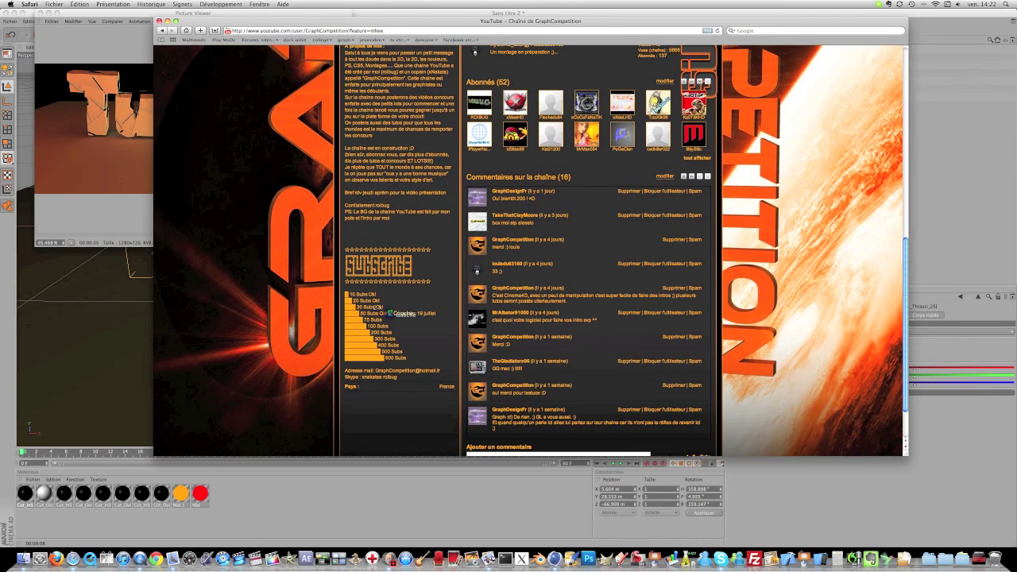
{"action": "double_click", "coordinate": [437, 313]}
{"action": "left_click", "coordinate": [442, 340]}
{"action": "double_click", "coordinate": [427, 313]}
{"action": "left_click_drag", "start_coordinate": [427, 320], "coordinate": [406, 324]}
- Review the channel's profile section, recheck the contest date in the milestone list, and return to the channel header
{"action": "scroll", "coordinate": [406, 324], "scroll_direction": "up", "scroll_amount": 5}
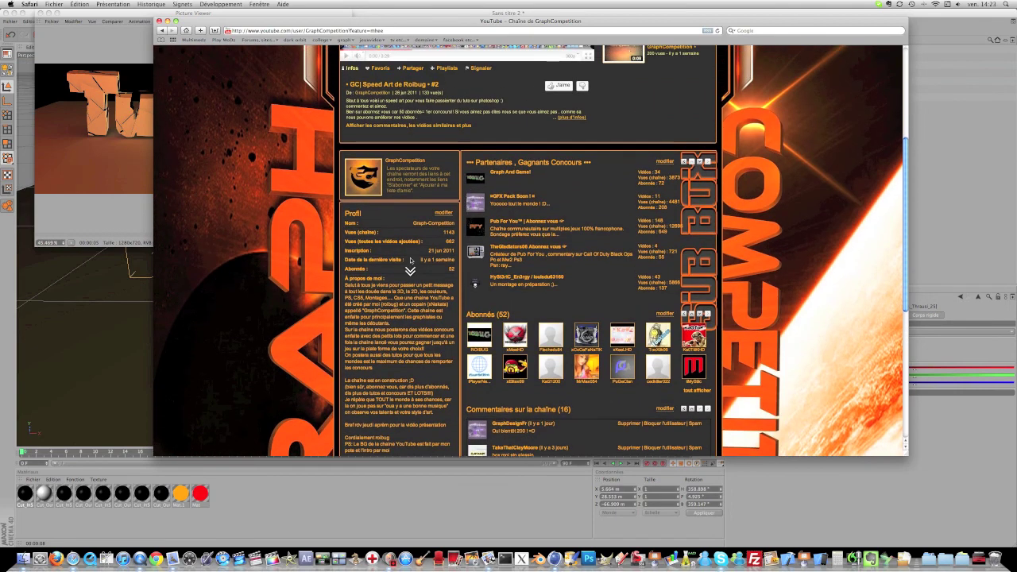
{"action": "scroll", "coordinate": [410, 262], "scroll_direction": "down", "scroll_amount": 3}
{"action": "scroll", "coordinate": [400, 356], "scroll_direction": "up", "scroll_amount": 2}
{"action": "scroll", "coordinate": [446, 439], "scroll_direction": "down", "scroll_amount": 2}
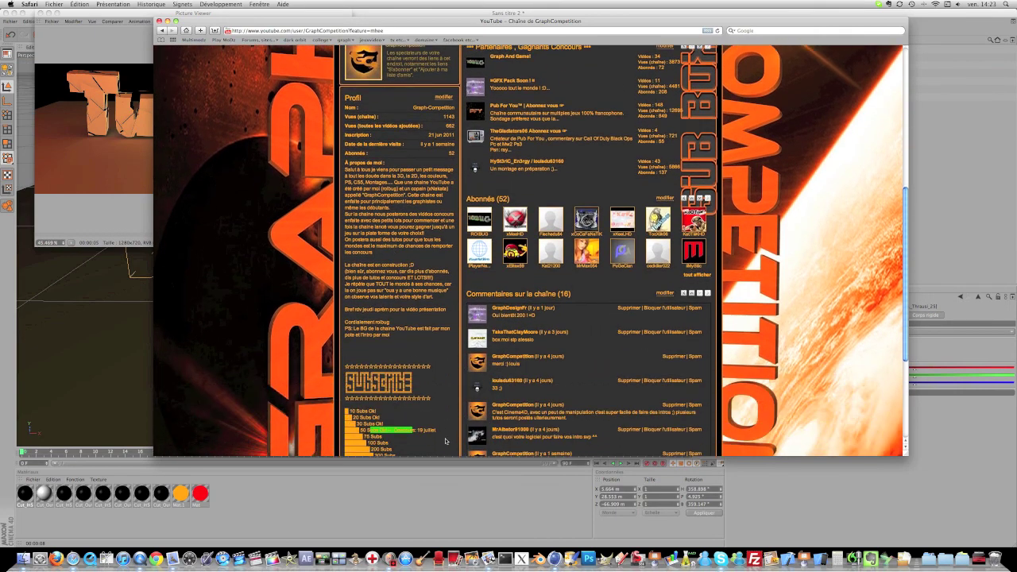
{"action": "left_click", "coordinate": [442, 433]}
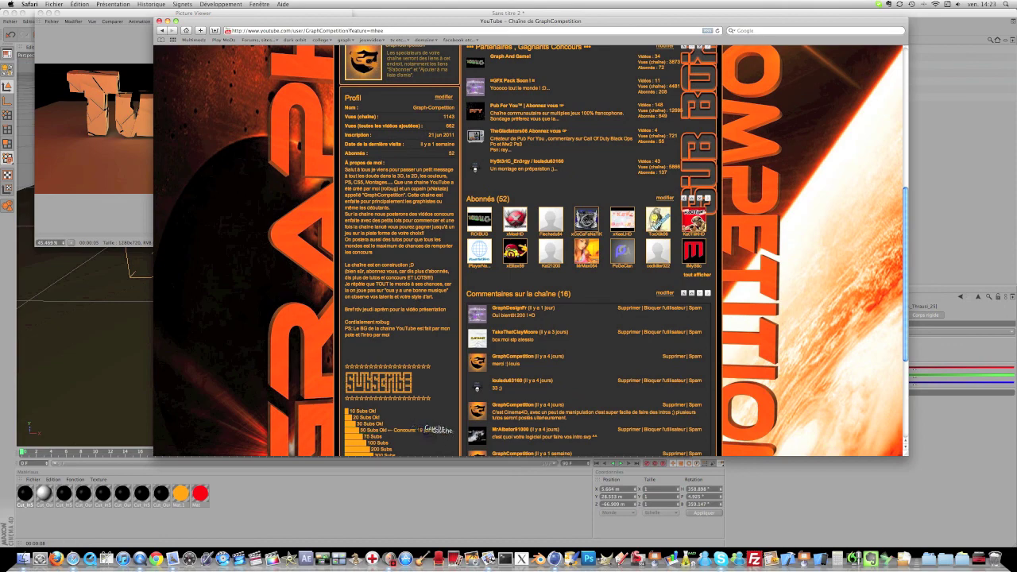
{"action": "mouse_move", "coordinate": [438, 430]}
{"action": "left_mouse_down"}
{"action": "mouse_move", "coordinate": [408, 430]}
{"action": "mouse_move", "coordinate": [436, 430]}
{"action": "mouse_move", "coordinate": [426, 430]}
{"action": "left_mouse_up"}
{"action": "scroll", "coordinate": [487, 283], "scroll_direction": "up", "scroll_amount": 4}
{"action": "scroll", "coordinate": [579, 288], "scroll_direction": "up", "scroll_amount": 5}
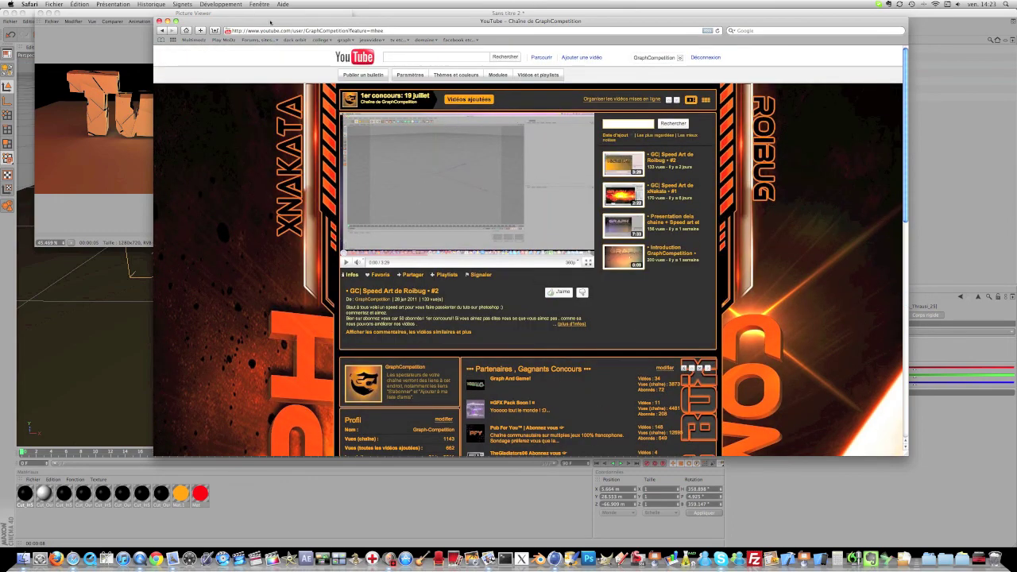